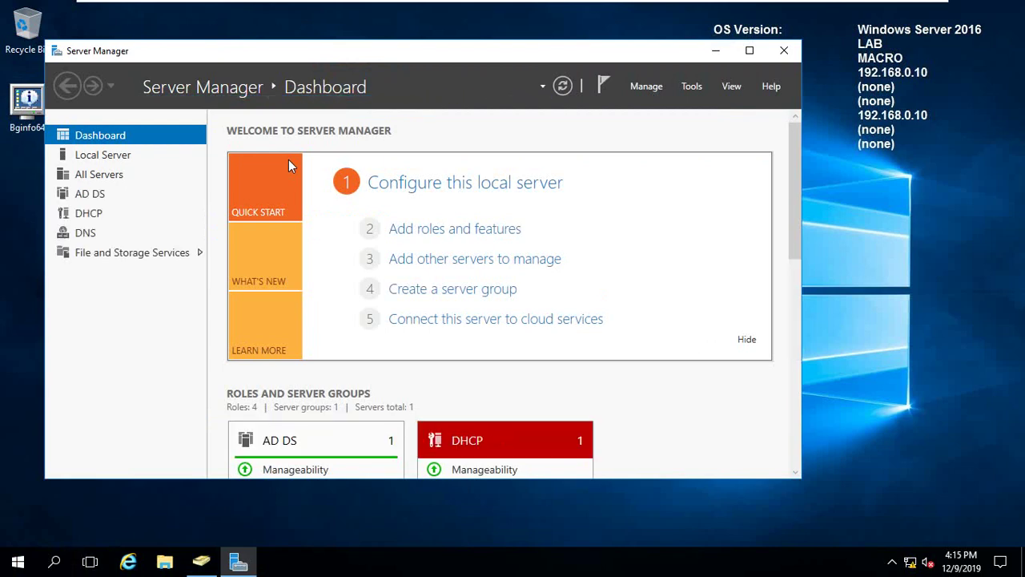
Open the DHCP management console in a maximized window and expand the lab.macro.com server down to its IPv4 node.
click(692, 87)
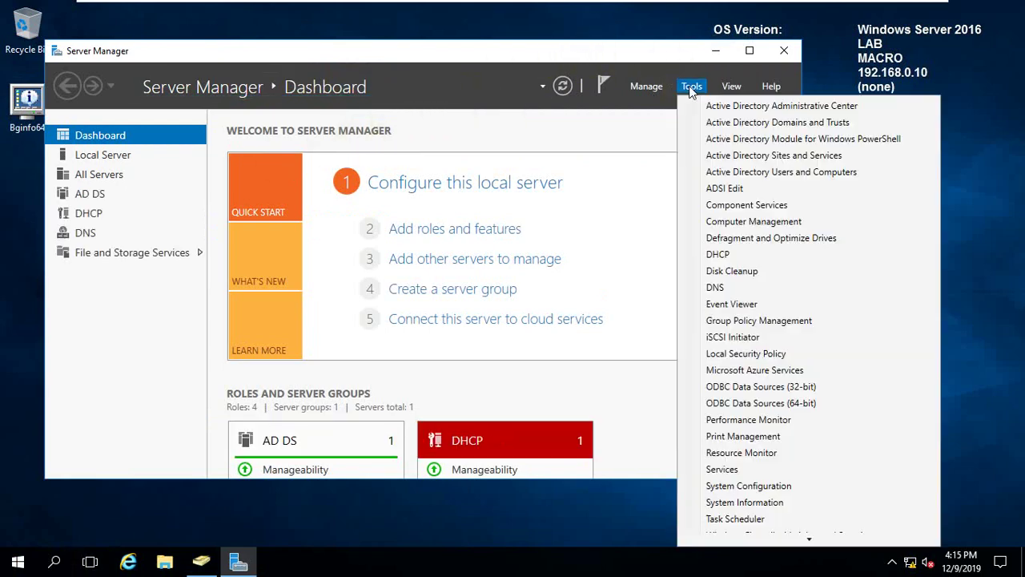
click(719, 255)
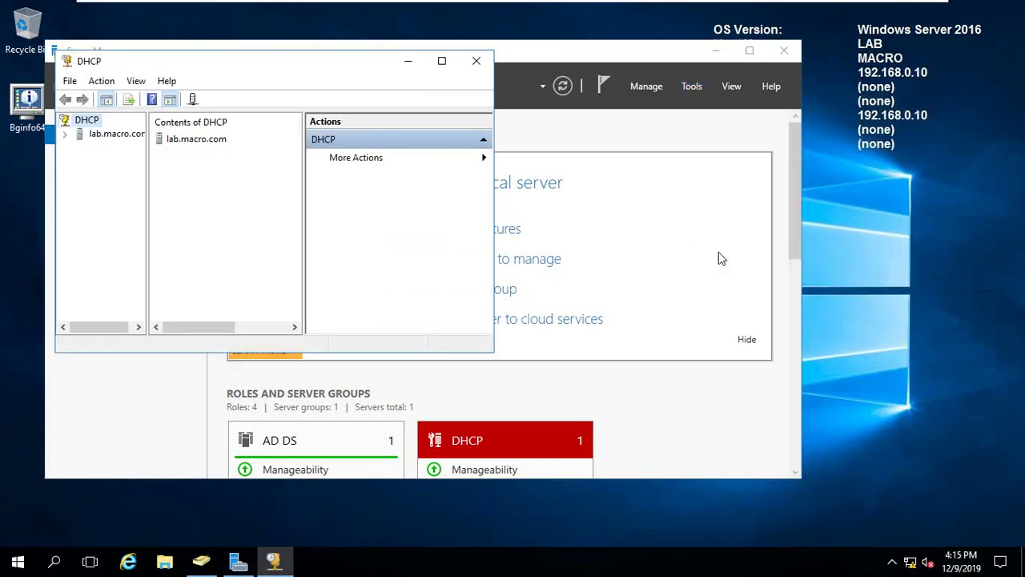
click(442, 62)
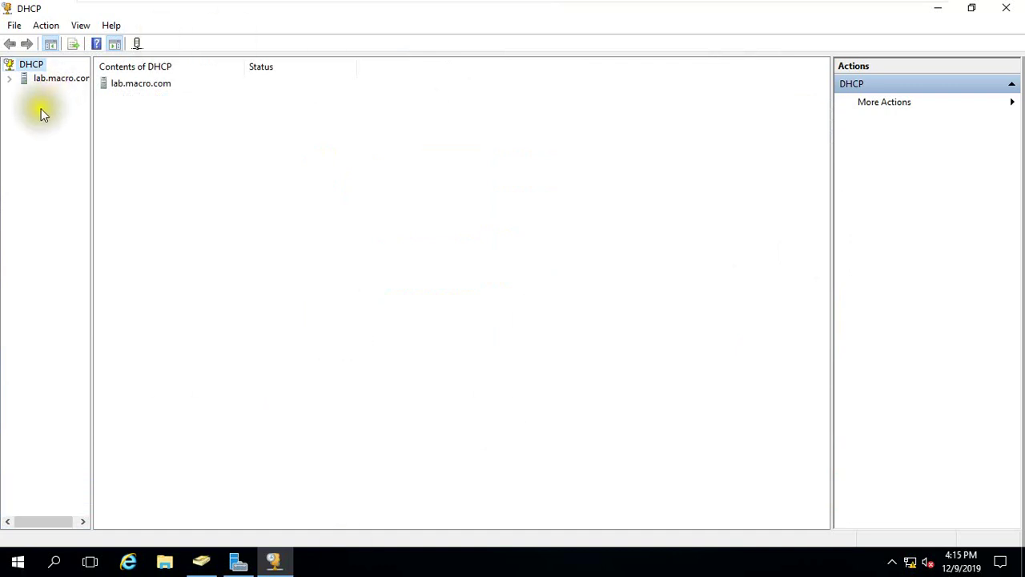
drag(91, 108, 183, 111)
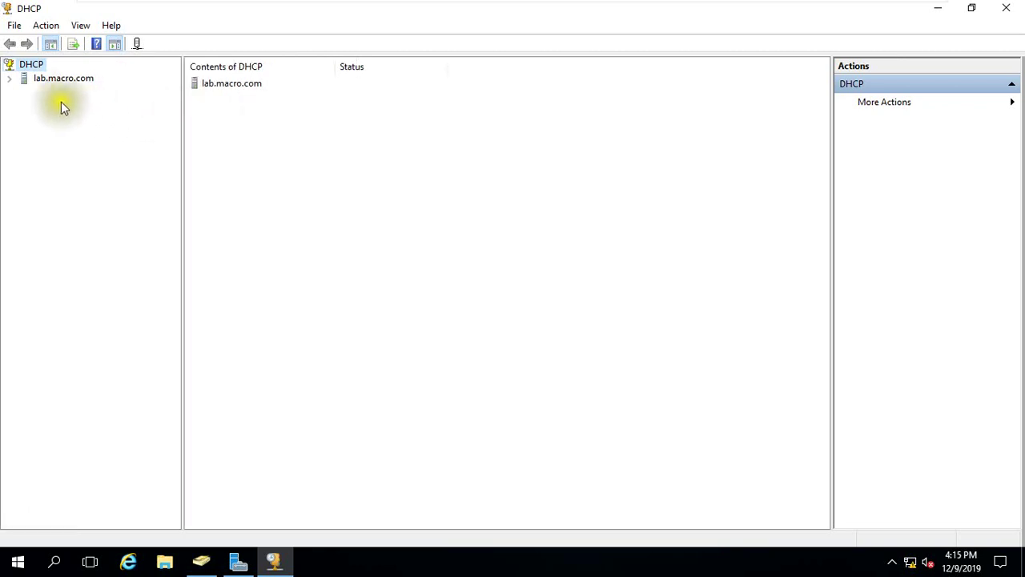
click(10, 79)
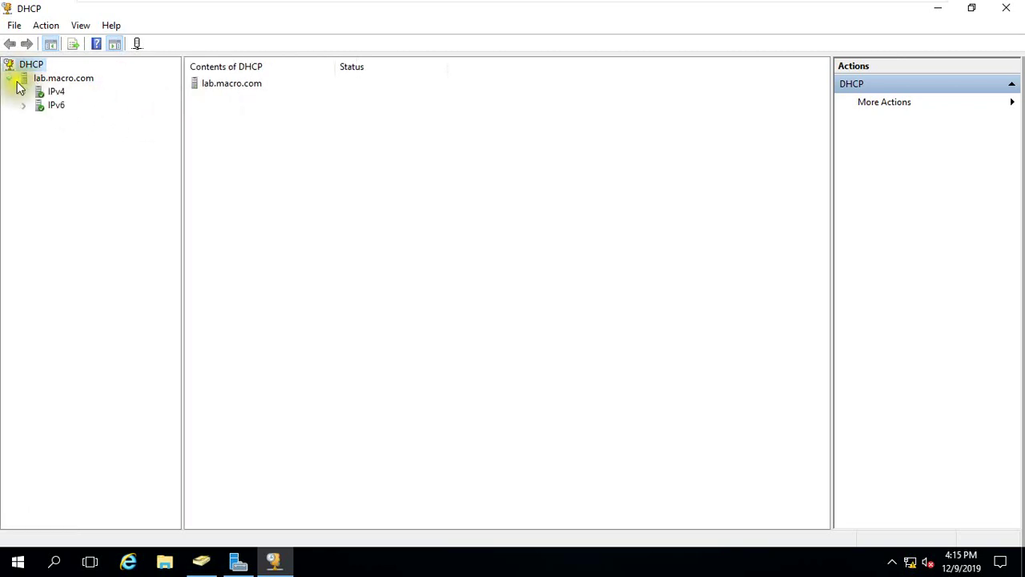
double_click(53, 94)
Start a new IPv4 scope under lab.macro.com and name it "Scope A", without a description.
right_click(54, 93)
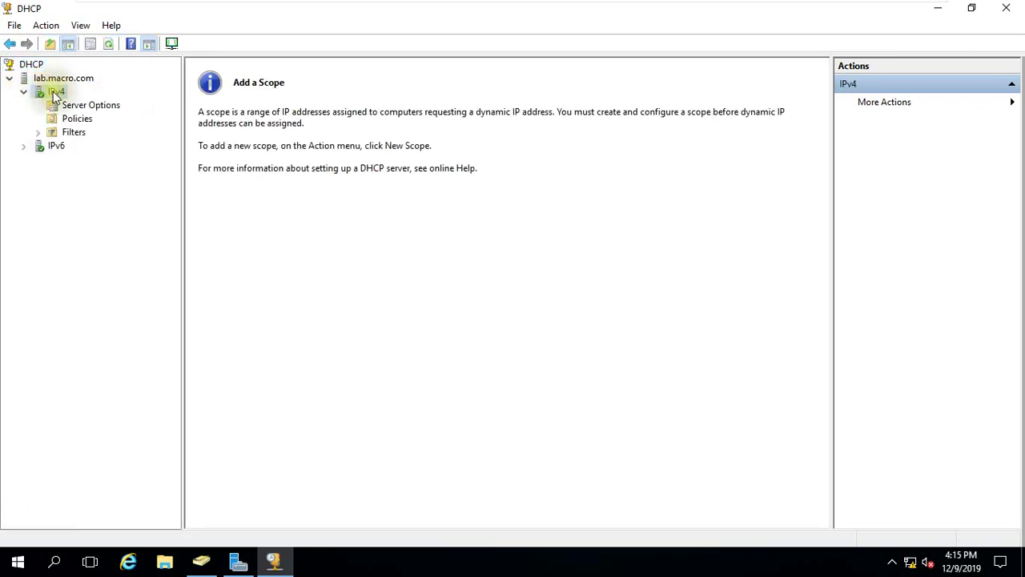
click(103, 124)
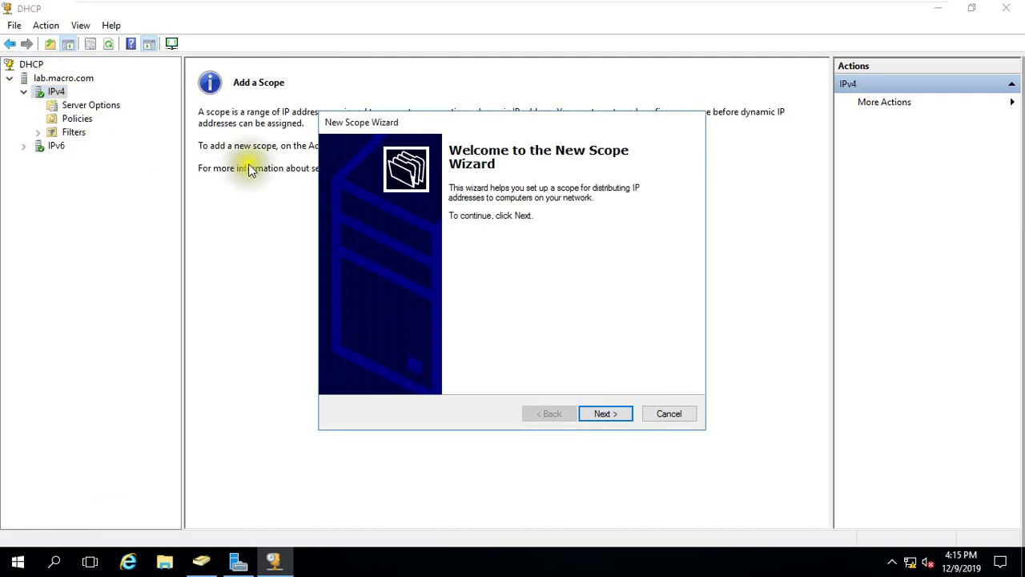
click(609, 415)
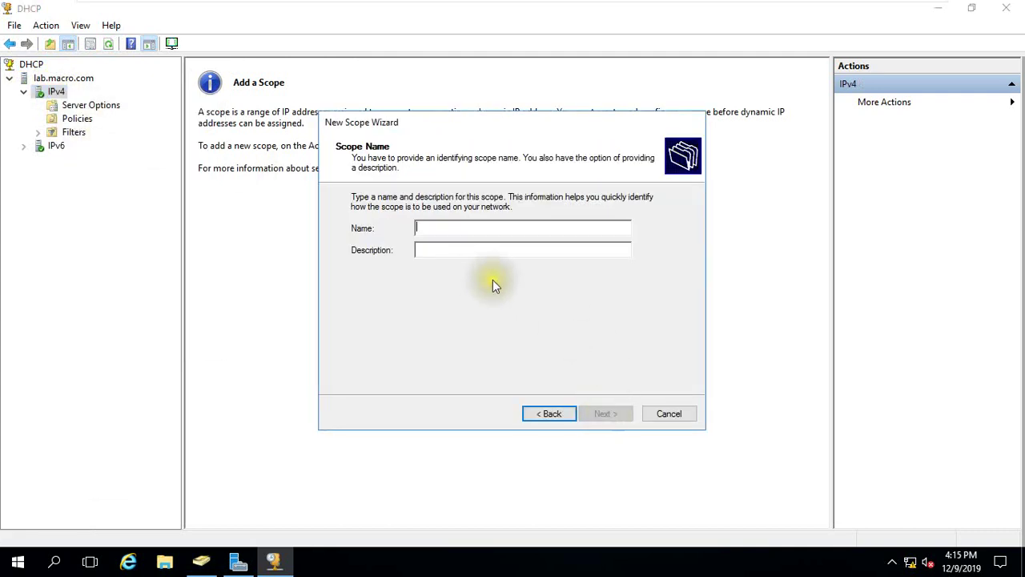
text(Sc)
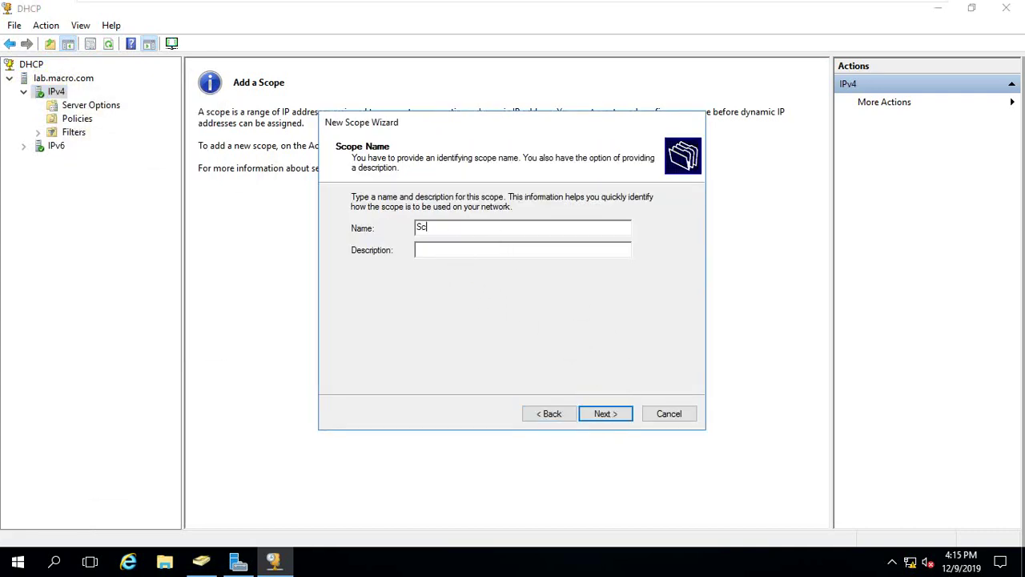
text(oppe)
key(BackSpace)
key(BackSpace)
text(e AQ)
click(601, 414)
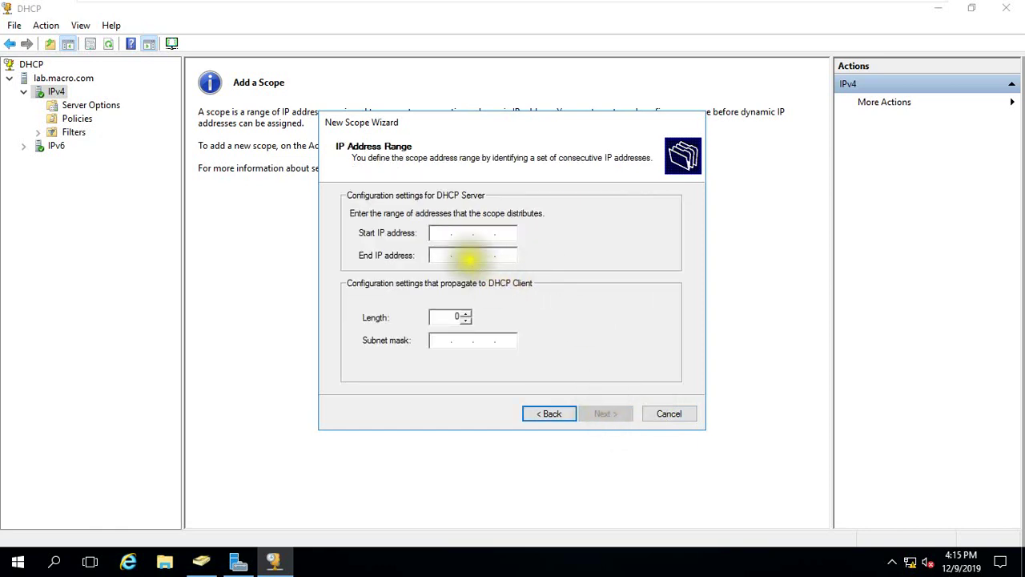
Set Scope A's address range from 172.16.0.10 to 172.16.0.230 with a subnet mask length of 24.
click(440, 234)
text(172 . )
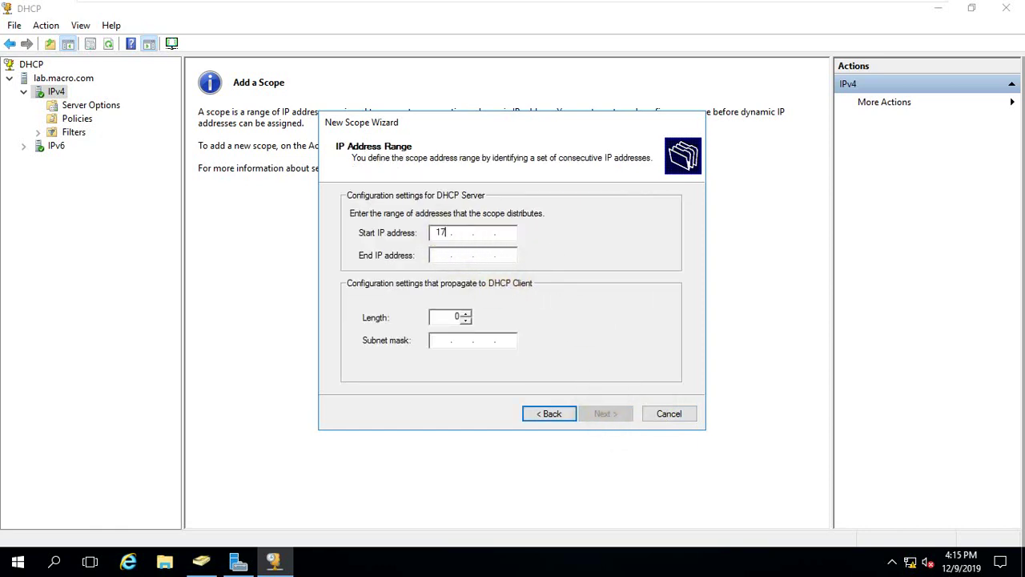
text(16 . 0 . 10)
click(437, 254)
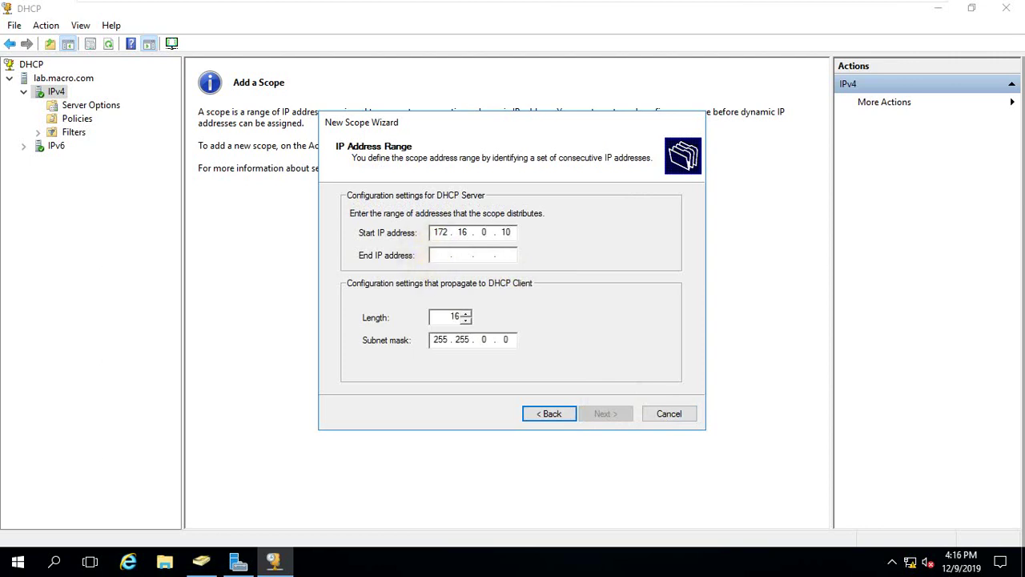
text(172.1)
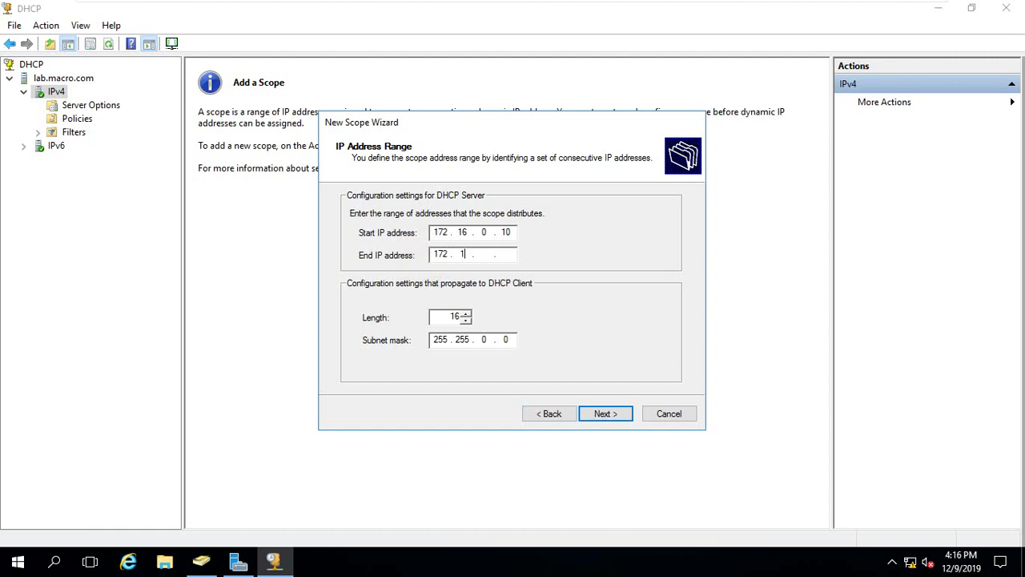
text(6.0.230)
double_click(455, 316)
text(24)
click(599, 415)
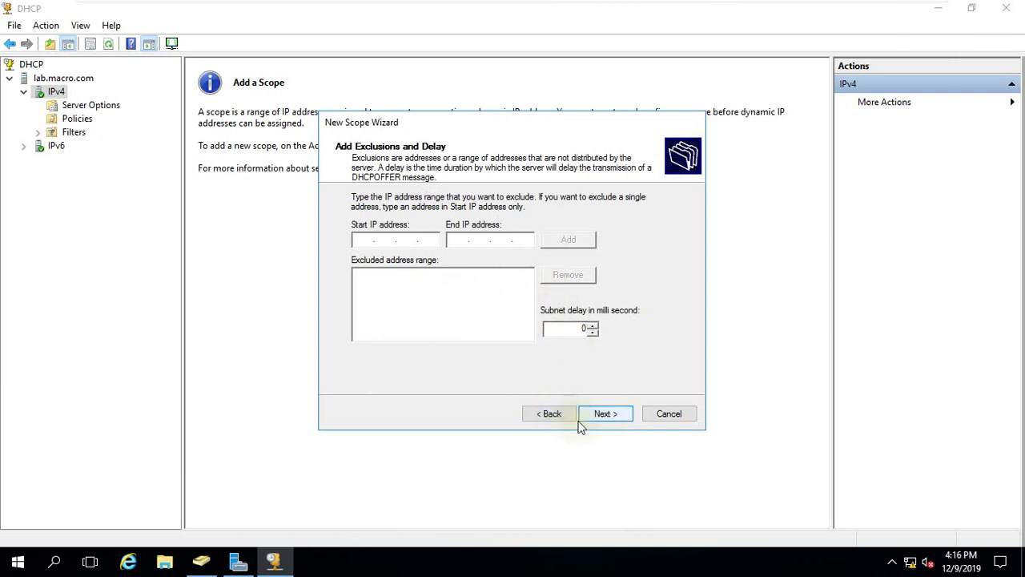
Leave Scope A's exclusions and lease duration at their defaults and choose to configure the DHCP options now.
click(594, 415)
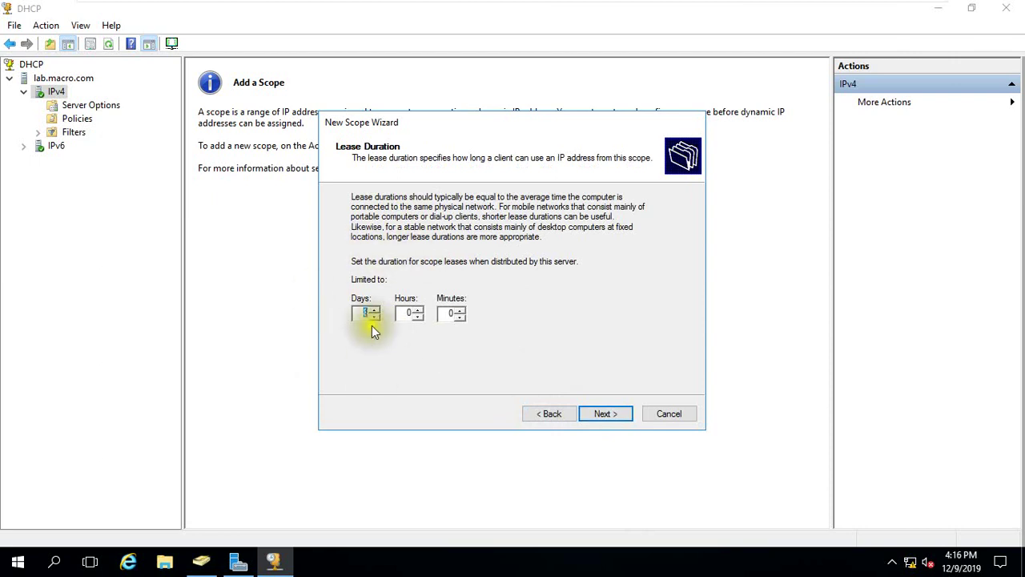
click(603, 415)
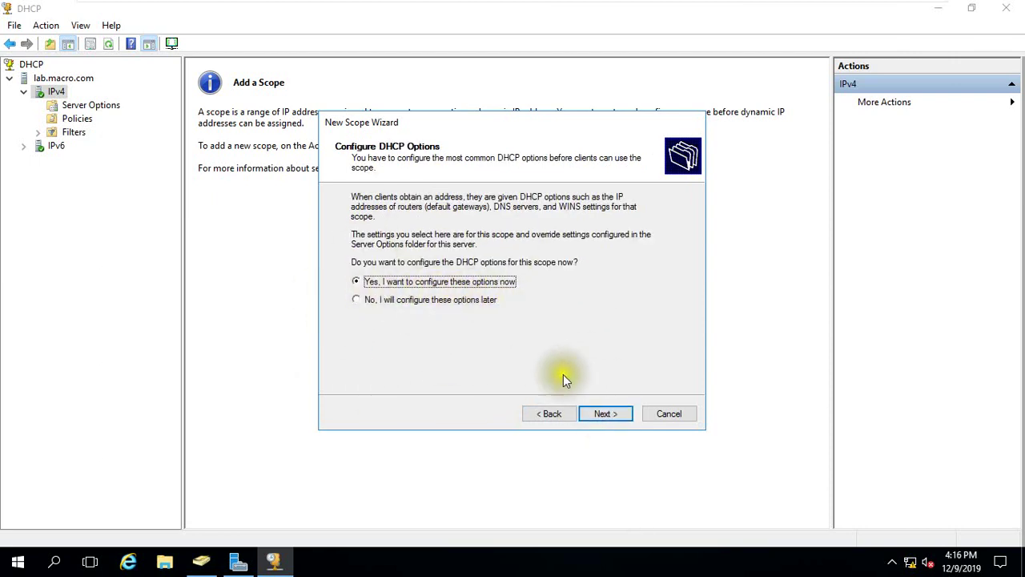
click(603, 414)
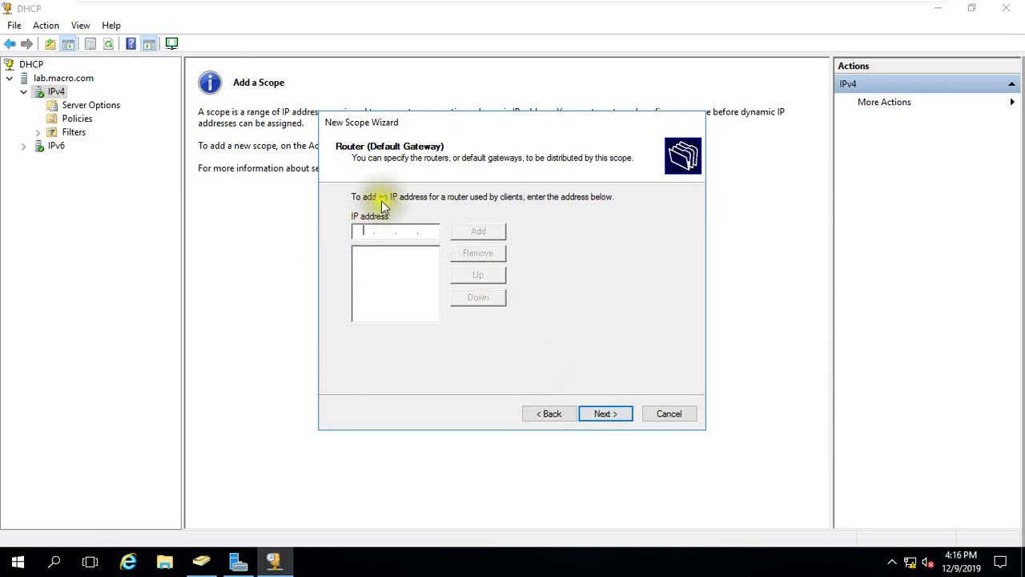
Add 172.16.0.1 as the router (default gateway) for Scope A.
text(172.16)
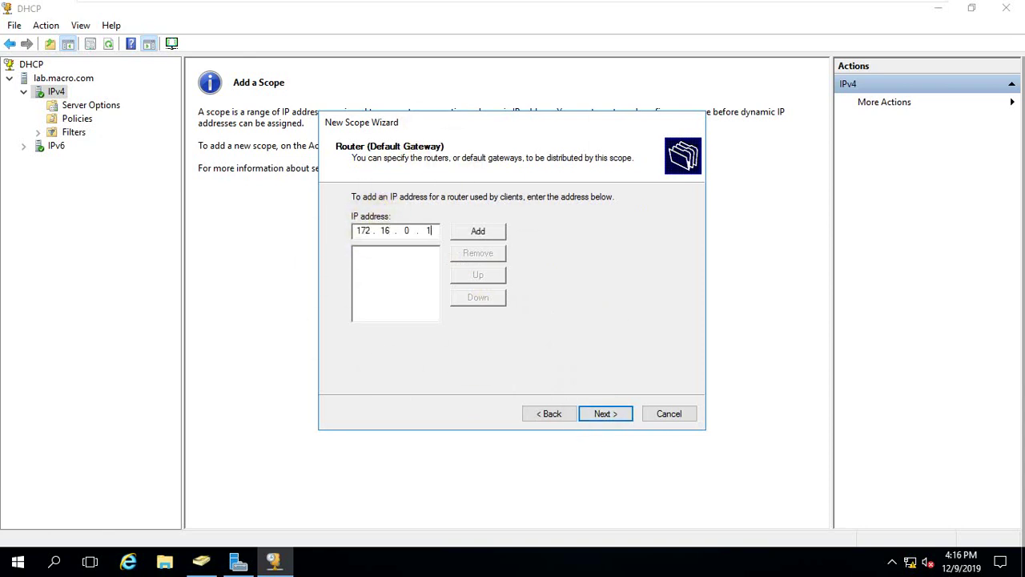
click(478, 231)
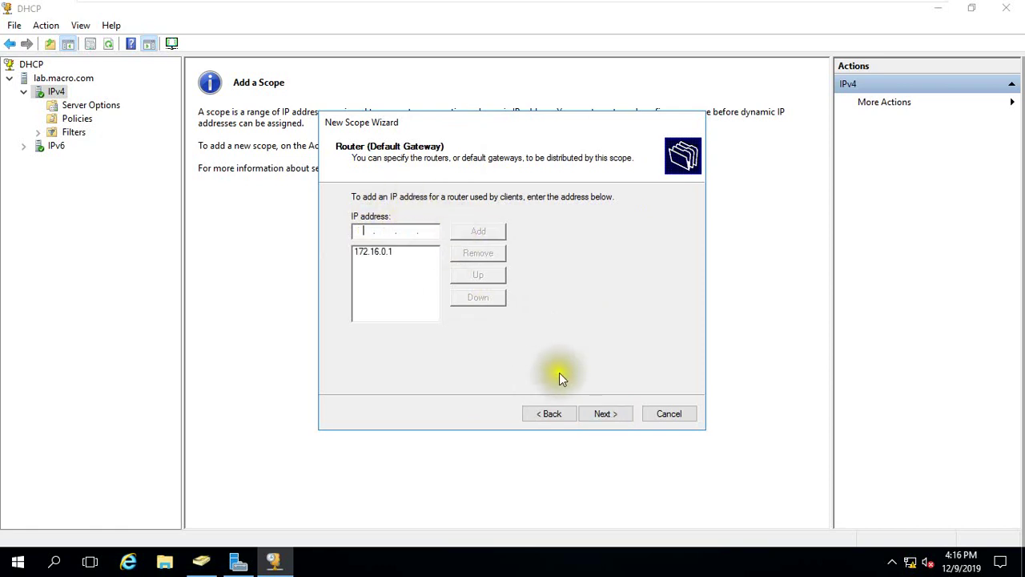
click(607, 415)
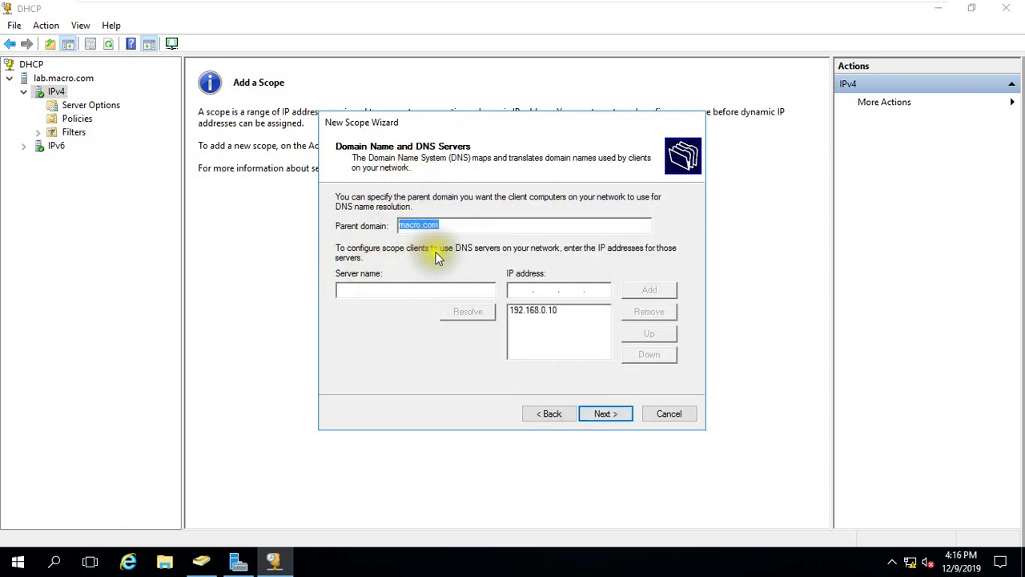
Keep the default domain and DNS settings without WINS servers, and finish Scope A with immediate activation.
click(593, 417)
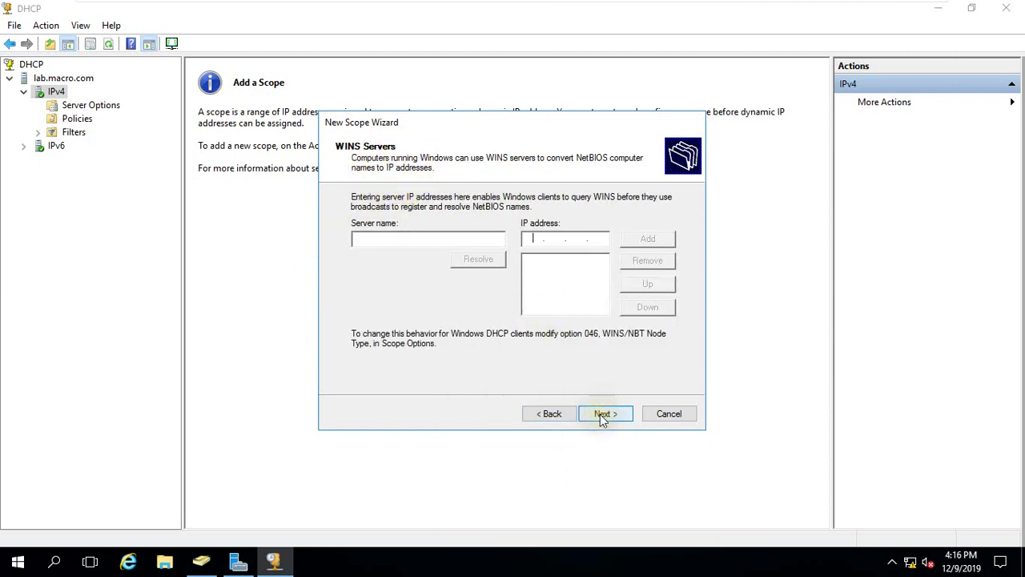
click(603, 416)
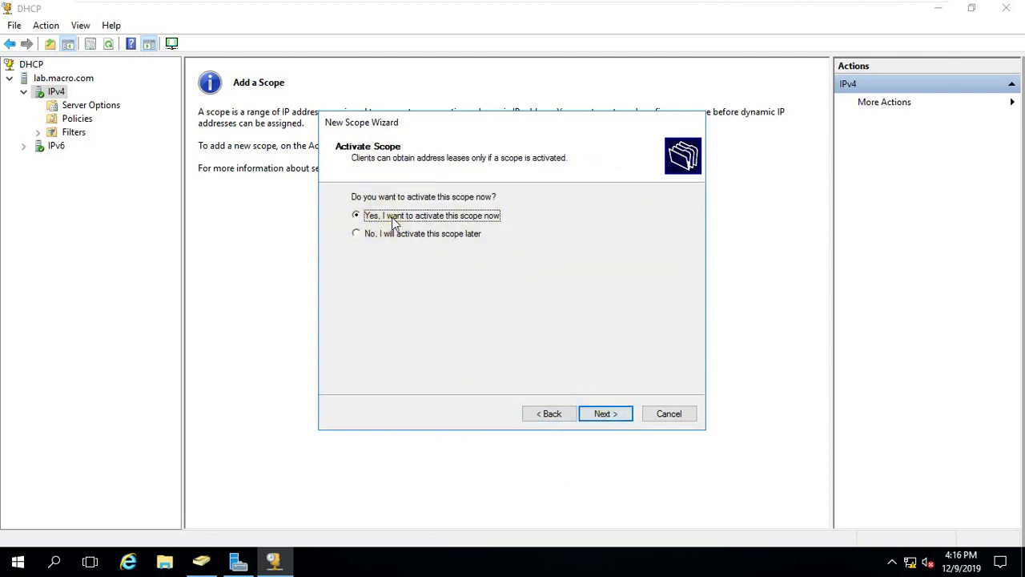
click(606, 414)
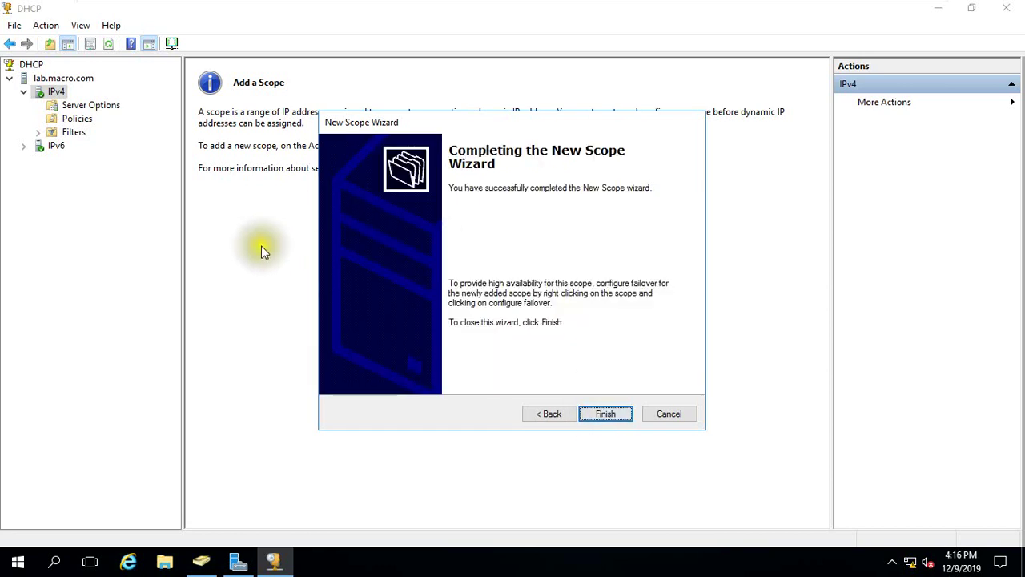
click(603, 414)
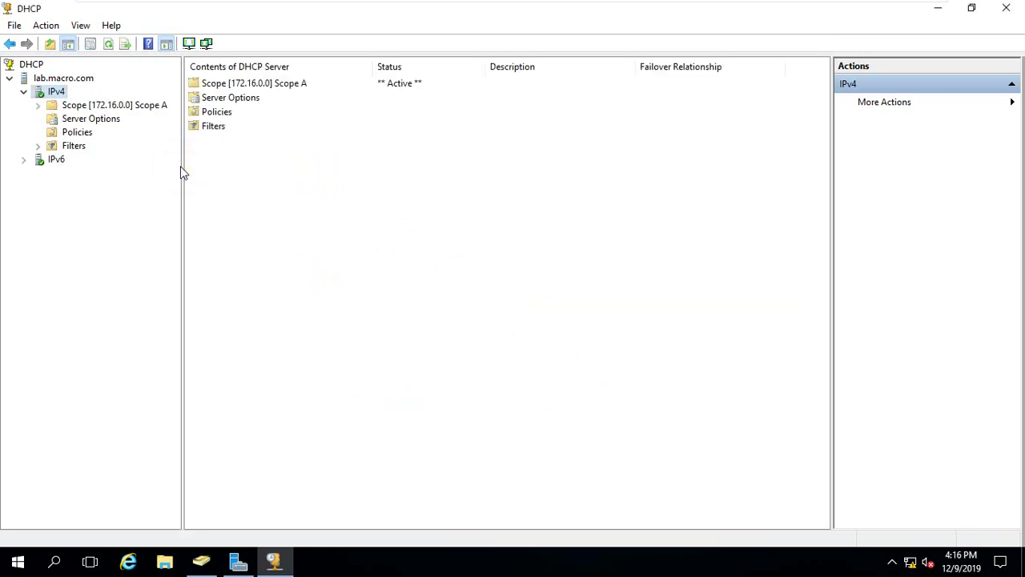
Start a second new IPv4 scope and name it "Scope B", without a description.
right_click(59, 94)
click(105, 121)
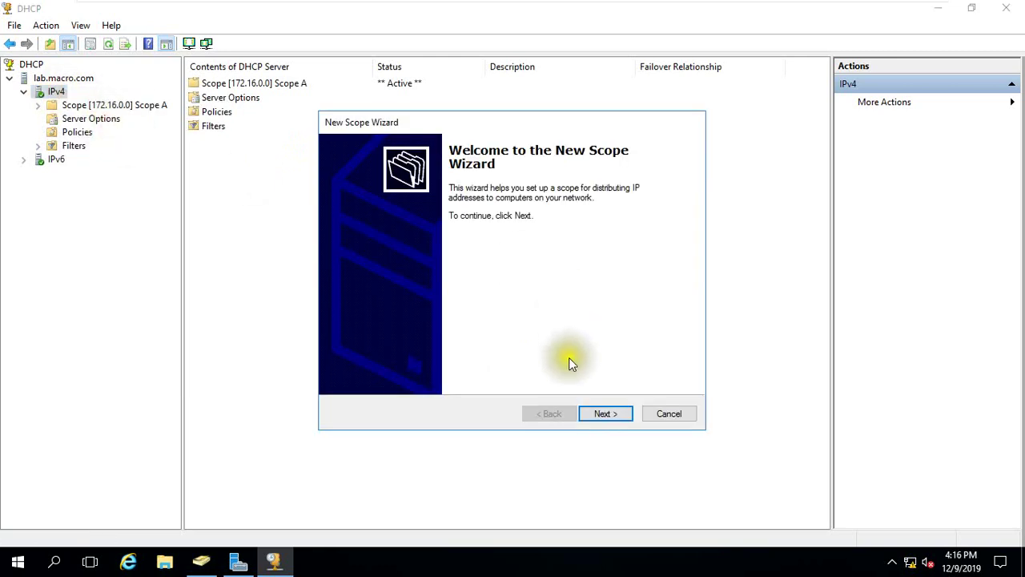
click(593, 414)
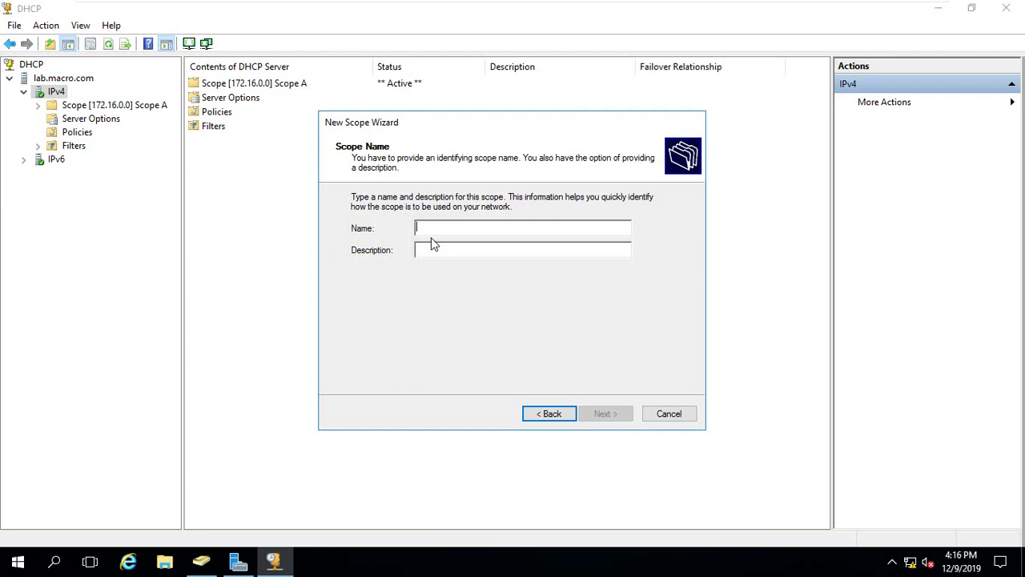
text(Scope B)
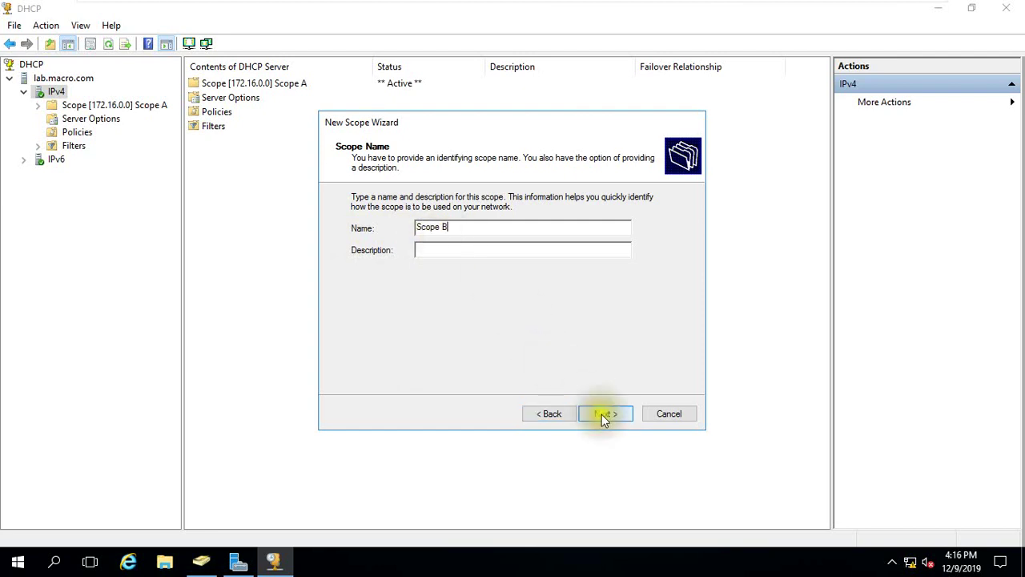
click(605, 415)
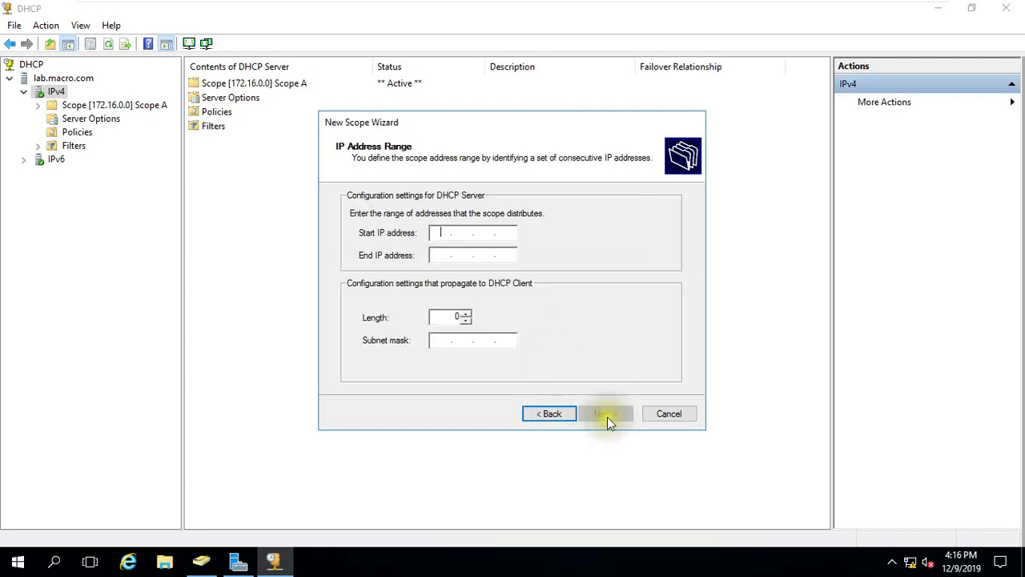
Set Scope B's address range from 172.17.0.10 to 172.17.0.230 with a subnet mask length of 24.
text(172.17.0.10)
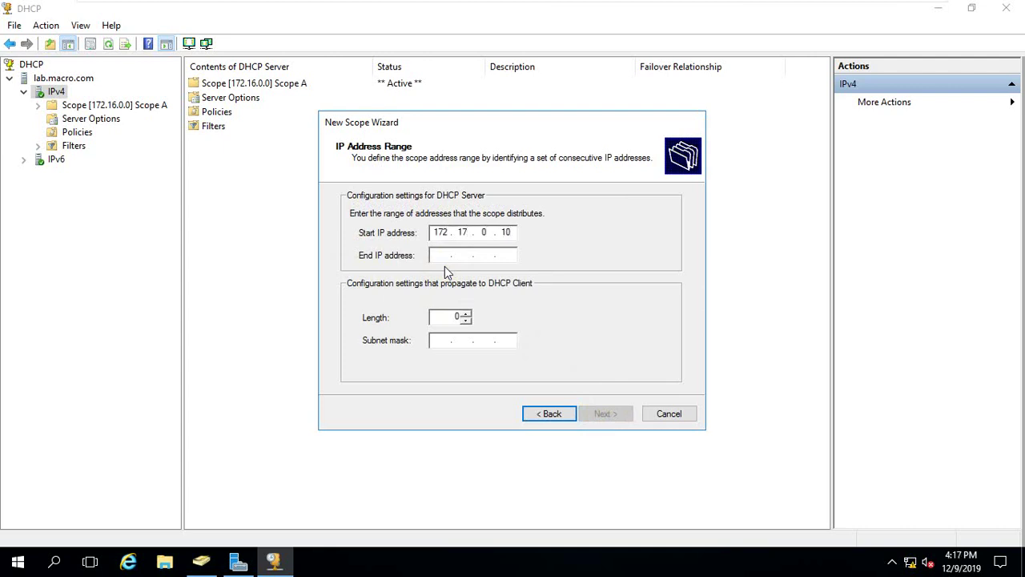
key(Tab)
text(172.)
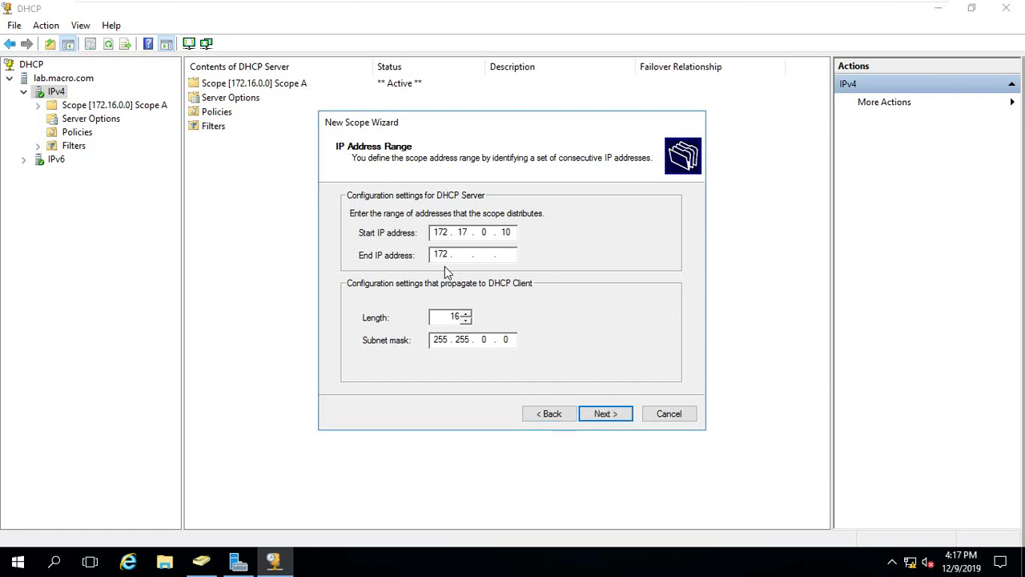
text(17 .0.230)
key(Tab)
double_click(451, 316)
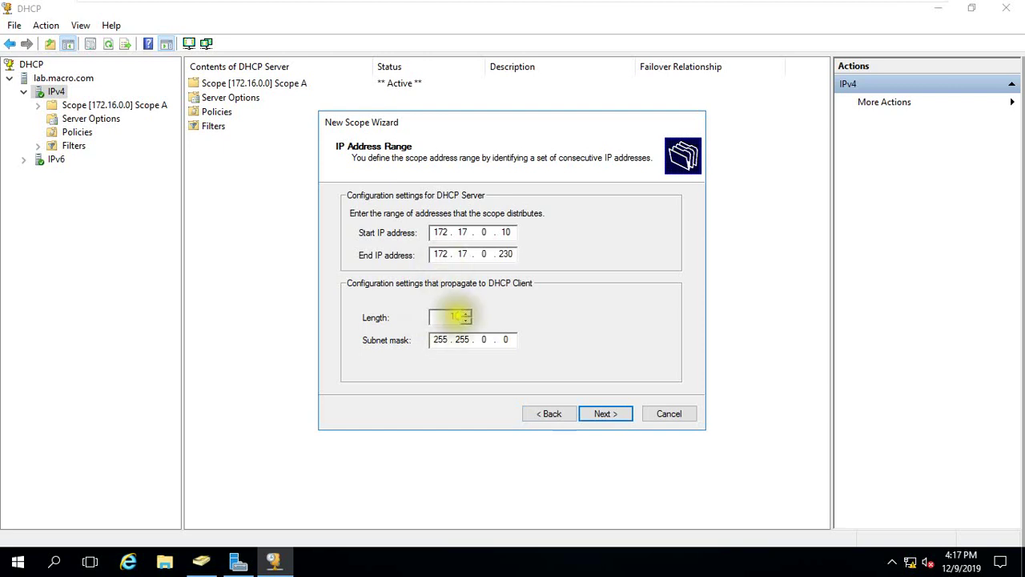
text(24)
click(603, 428)
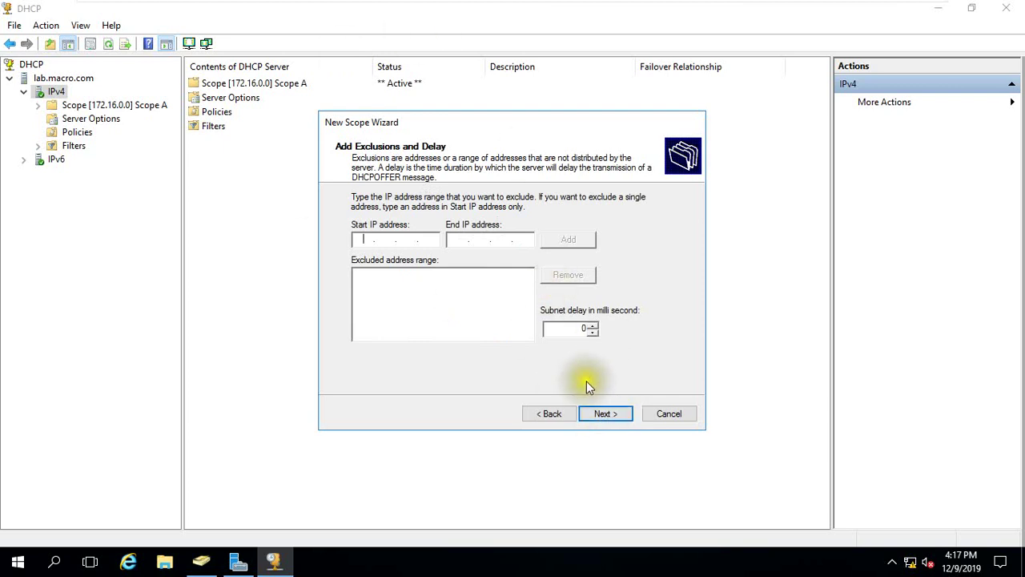
Leave Scope B's exclusions and lease duration at their defaults and choose to configure the DHCP options now.
click(599, 413)
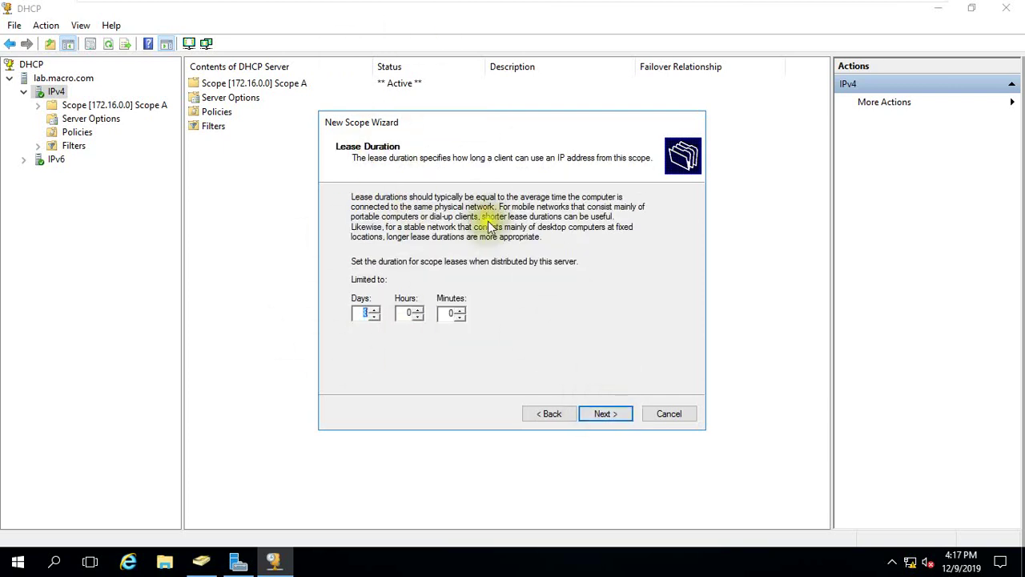
click(605, 415)
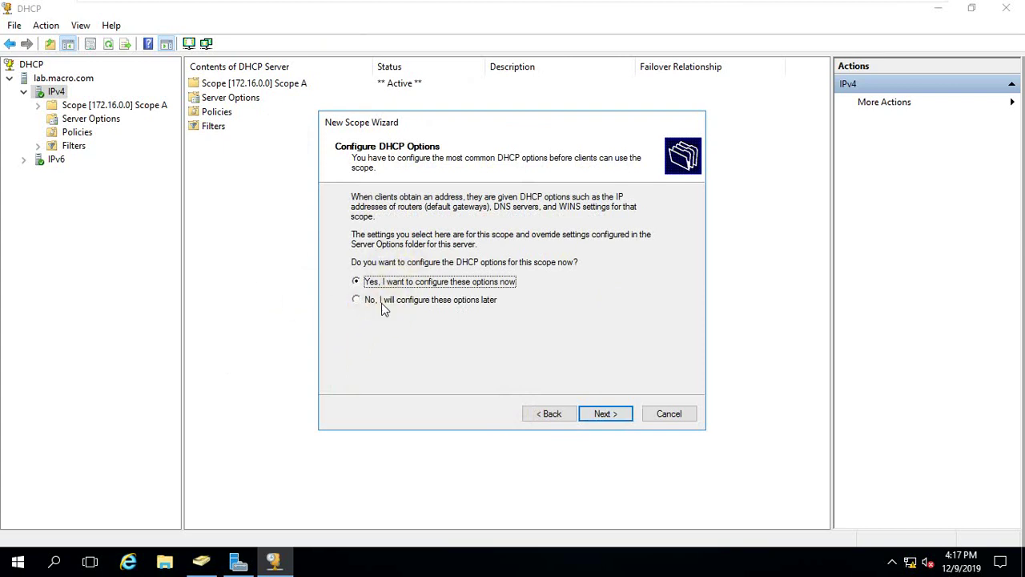
click(603, 413)
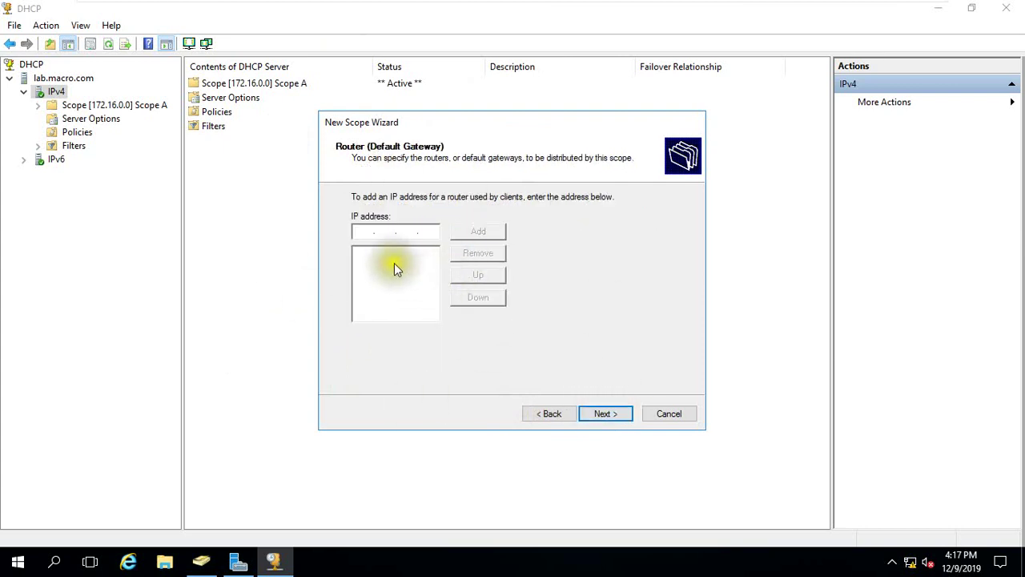
Add a default gateway address in the 172.17 network to Scope B's router options.
click(370, 232)
text(172.17)
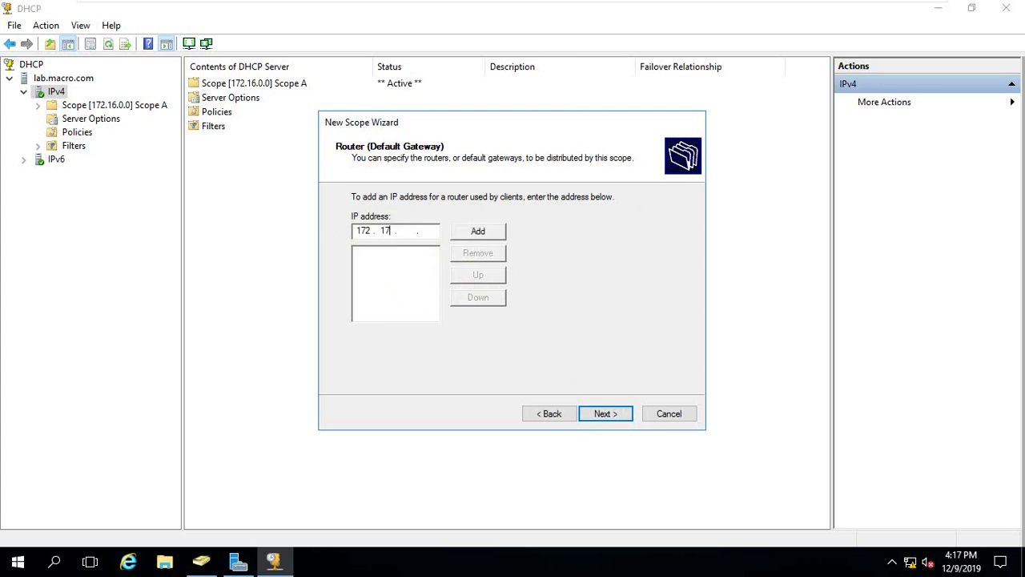
click(479, 231)
click(612, 420)
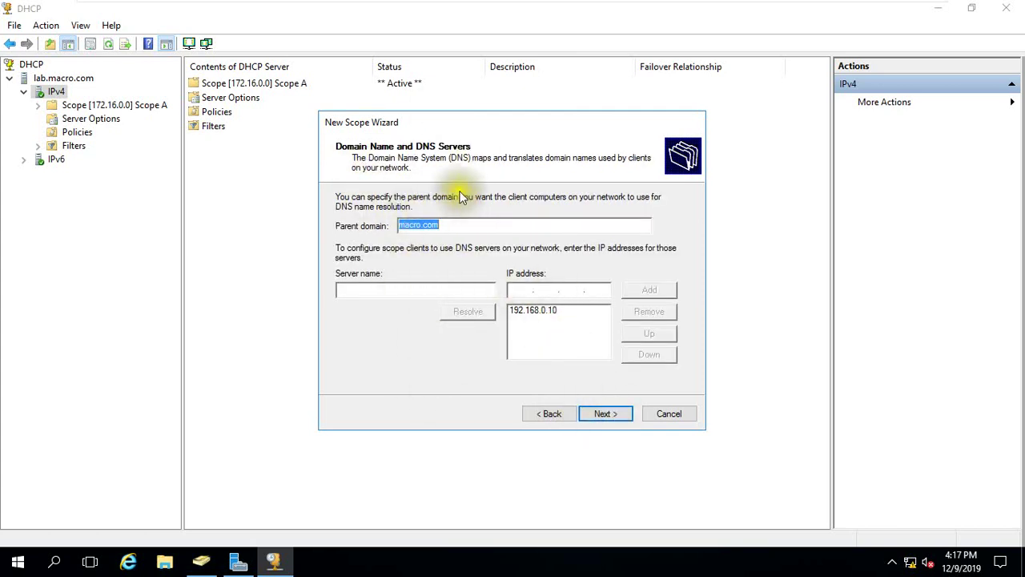
Keep Scope B's default domain and DNS settings without WINS servers, and finish the scope with immediate activation.
click(601, 414)
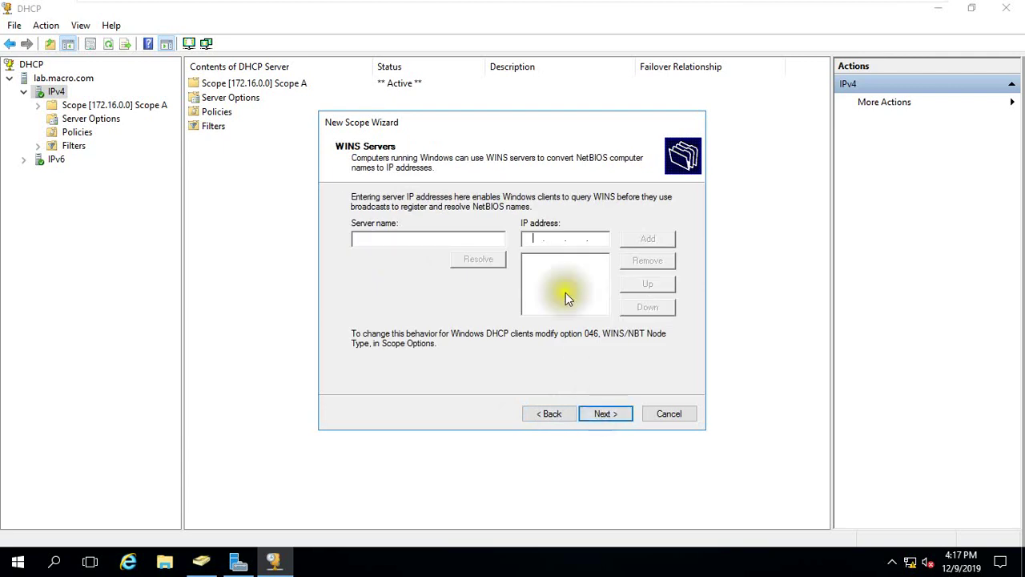
click(597, 414)
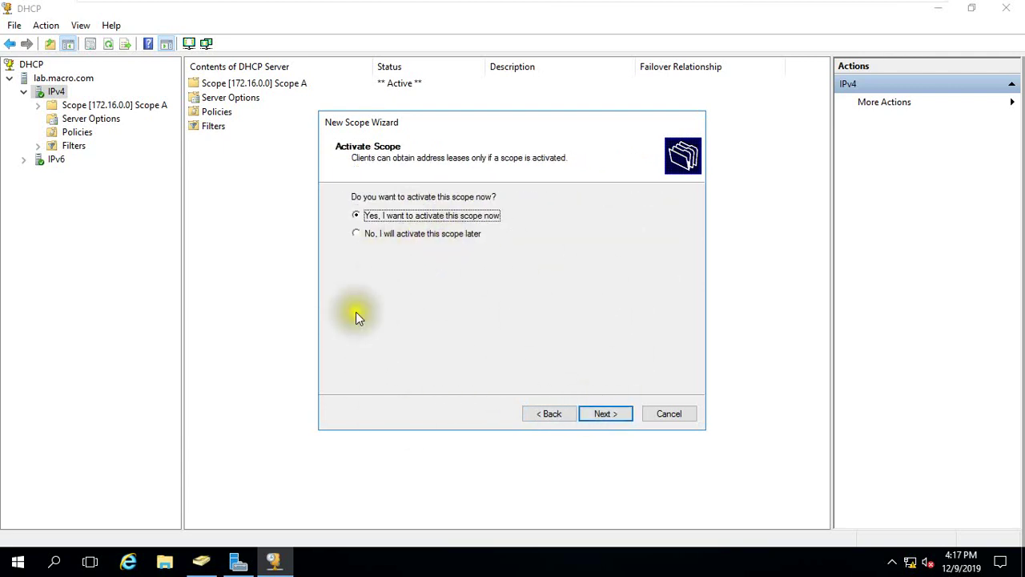
click(617, 425)
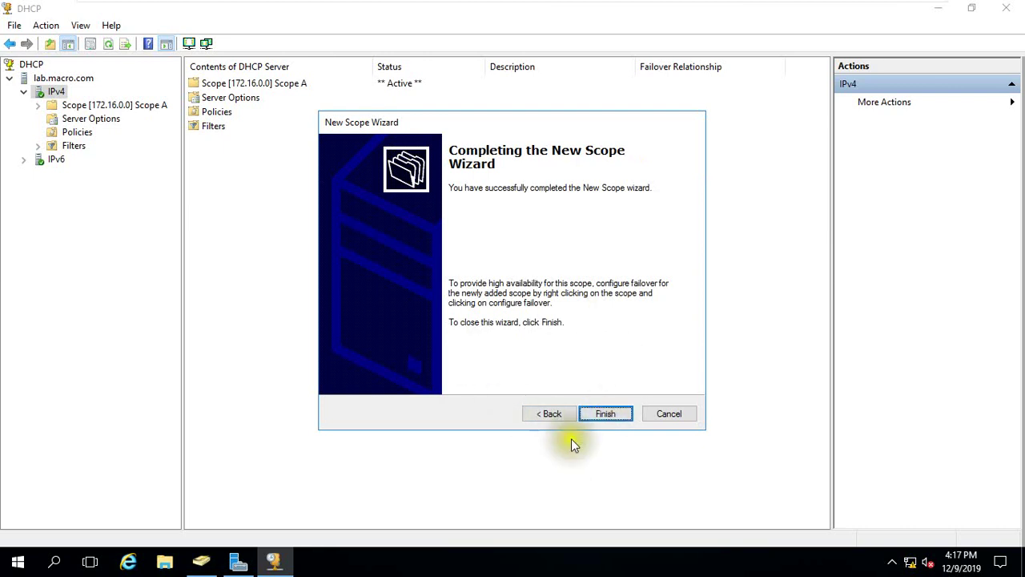
click(620, 414)
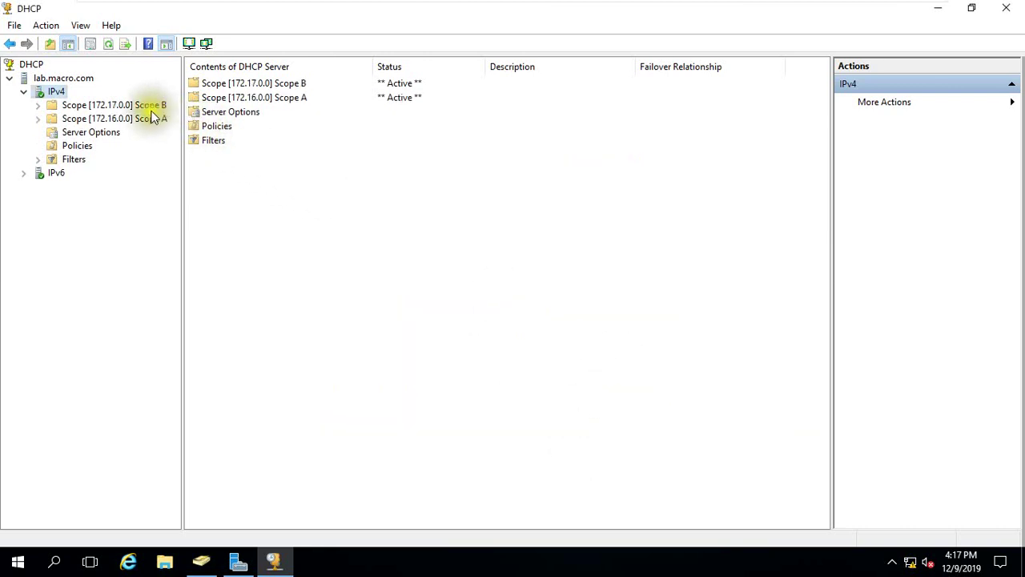
Start a new superscope under IPv4 and name it "Super Scope_Company_IP".
double_click(88, 106)
click(38, 105)
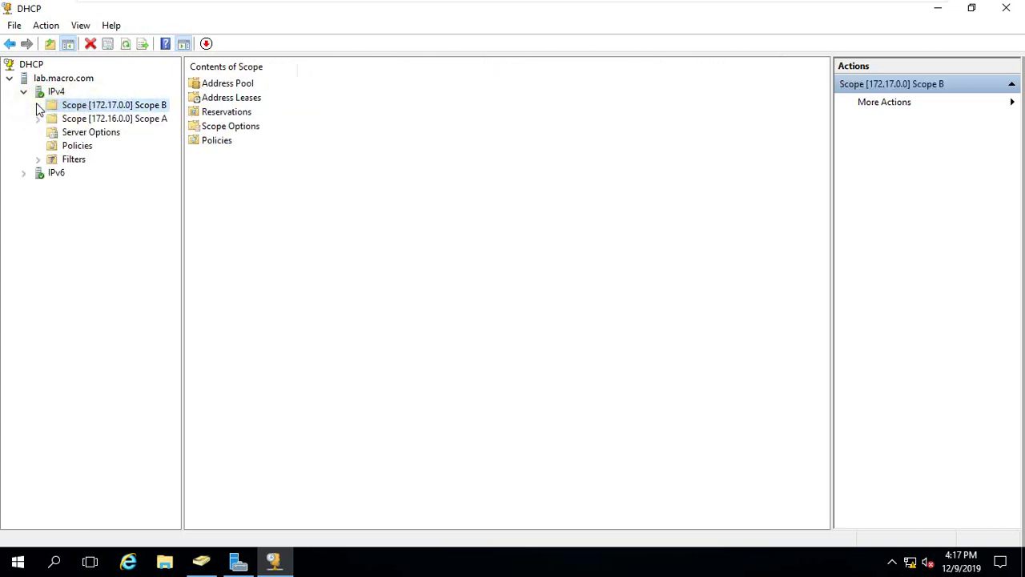
click(55, 93)
right_click(53, 92)
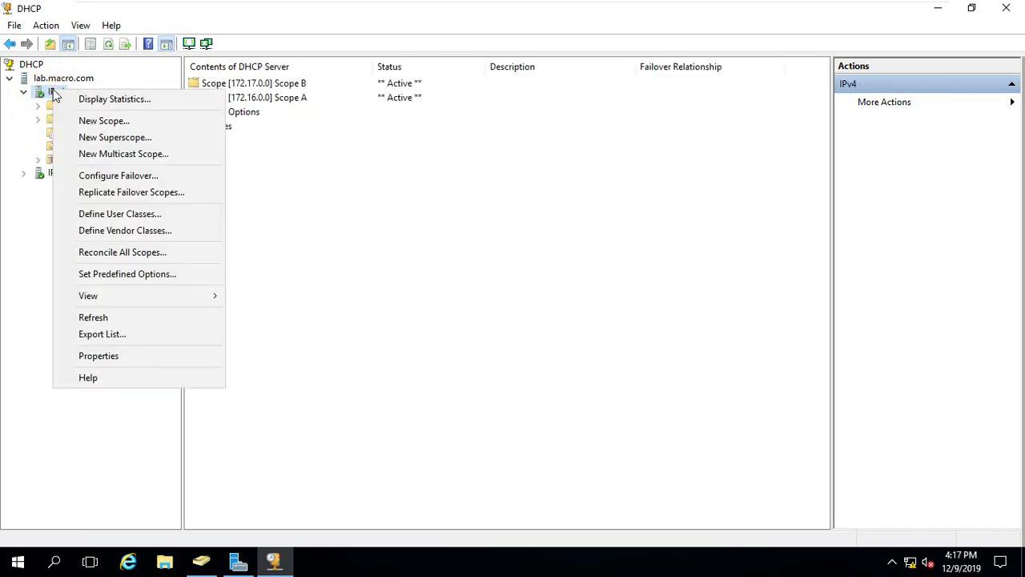
click(102, 139)
click(586, 402)
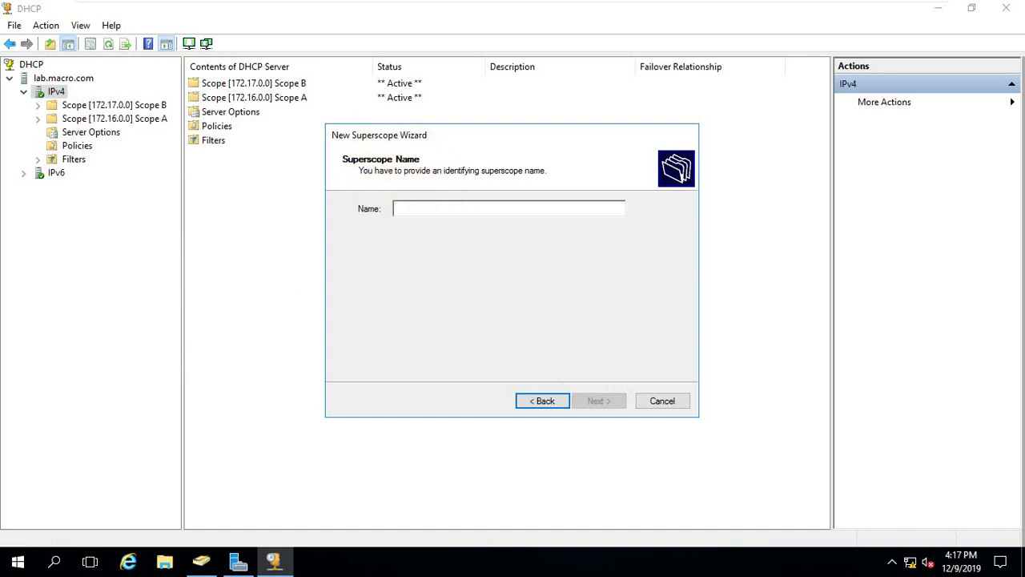
text(Super Scope_)
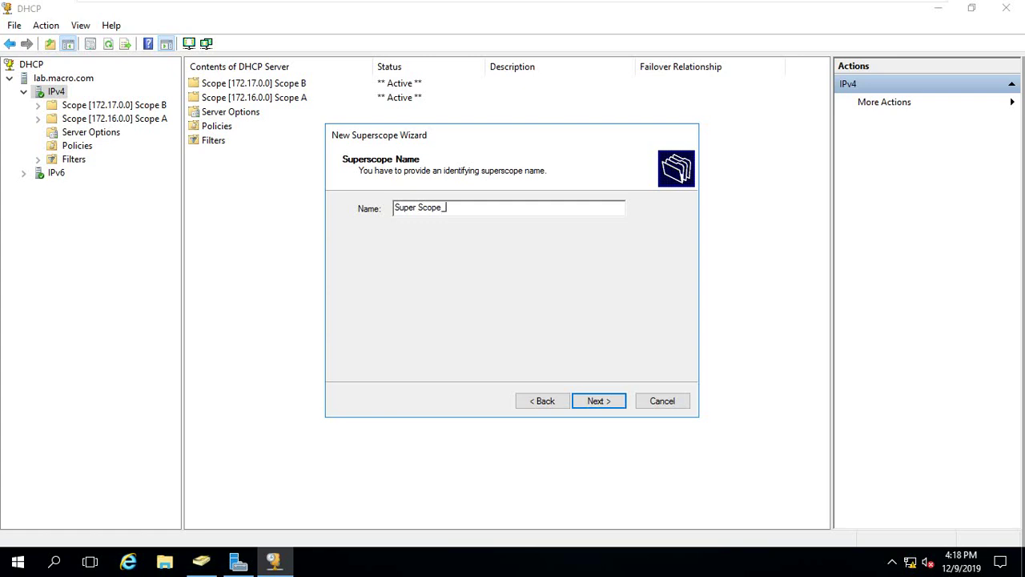
text(ompany_IP)
Include both Scope A and Scope B in the superscope and finish creating it.
click(590, 401)
click(410, 249)
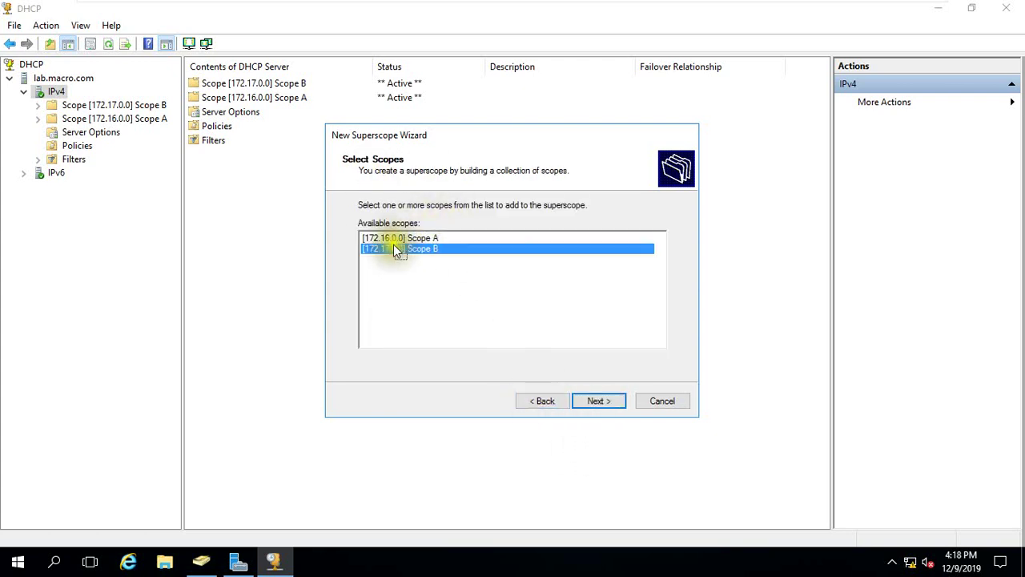
shift+click(397, 238)
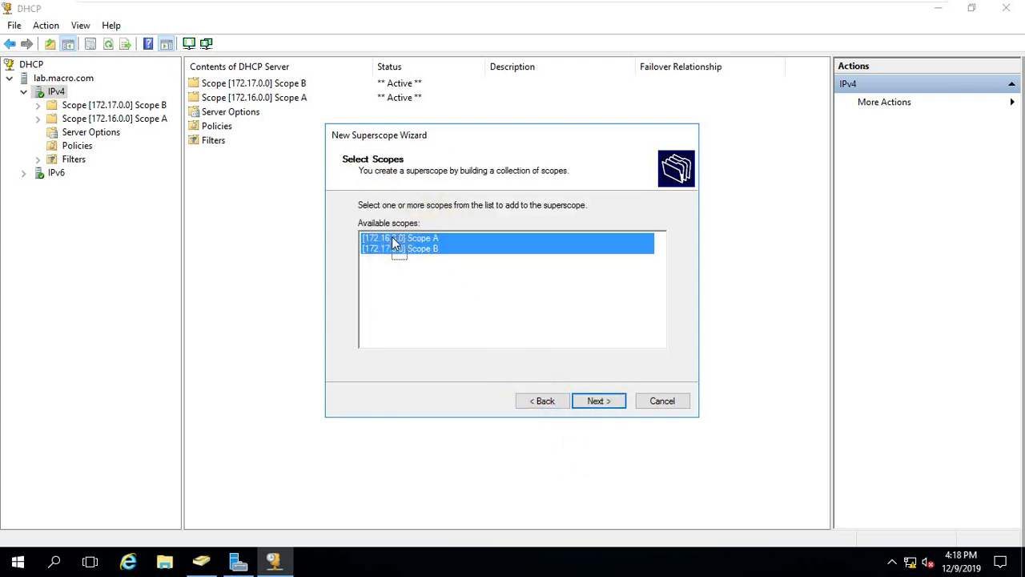
click(595, 400)
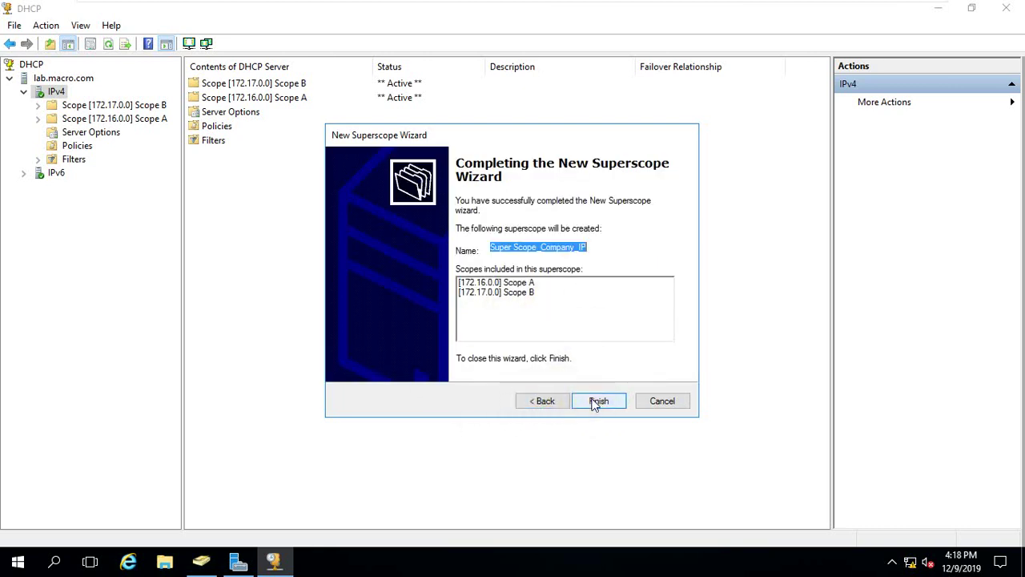
click(597, 401)
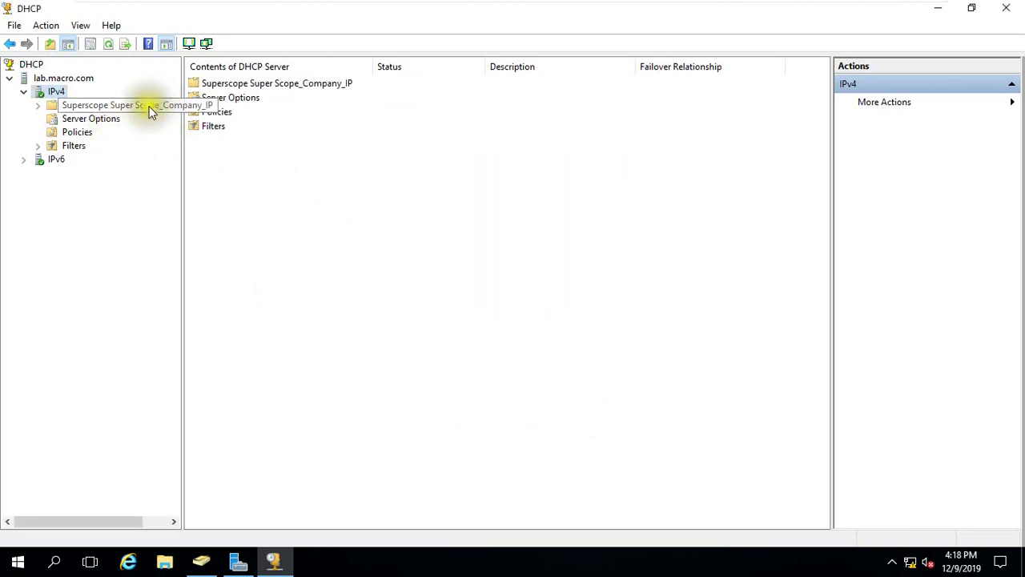
Expand the new superscope, widen the console tree and view the scopes it contains.
click(37, 105)
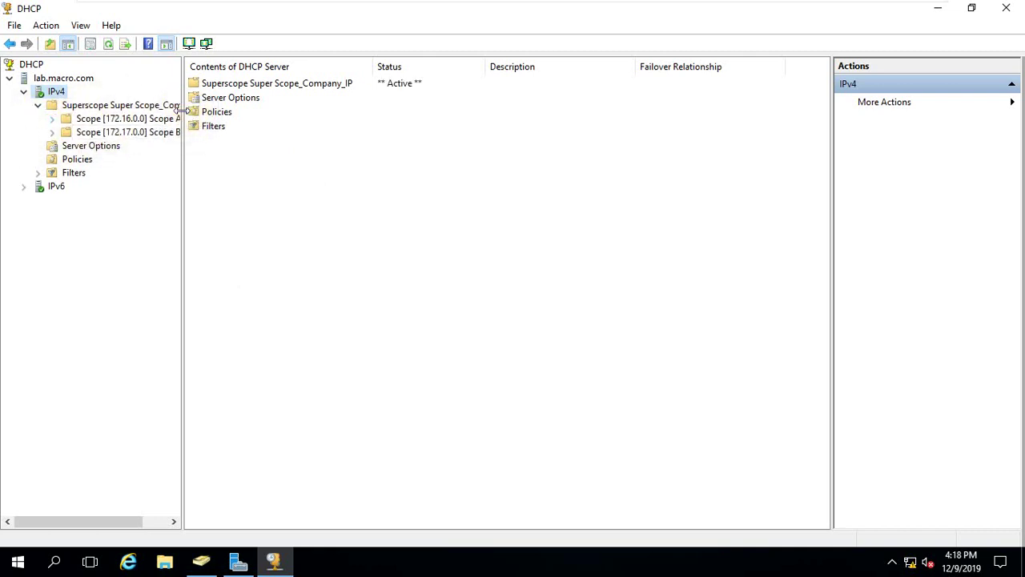
drag(183, 118, 279, 125)
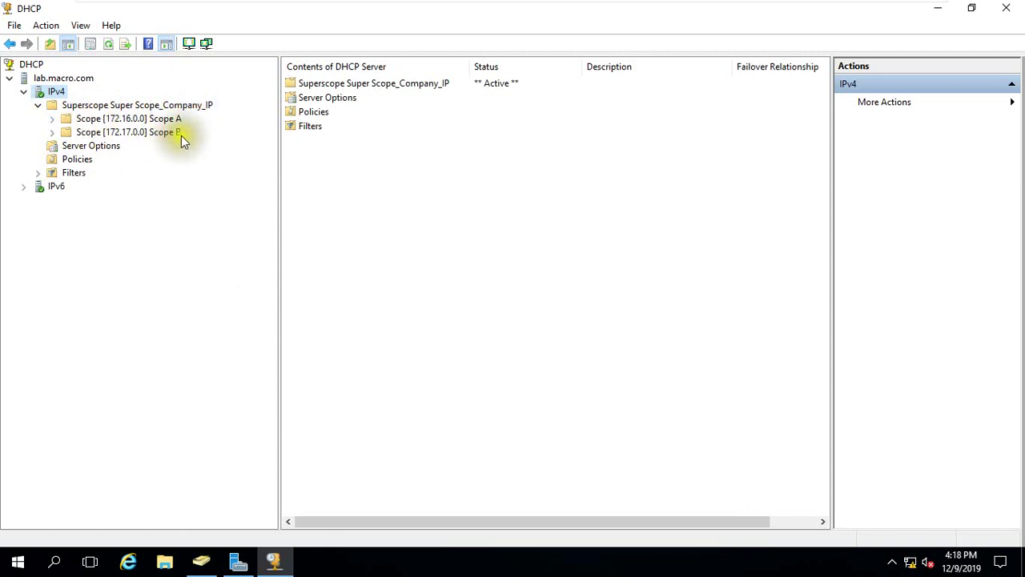
click(138, 107)
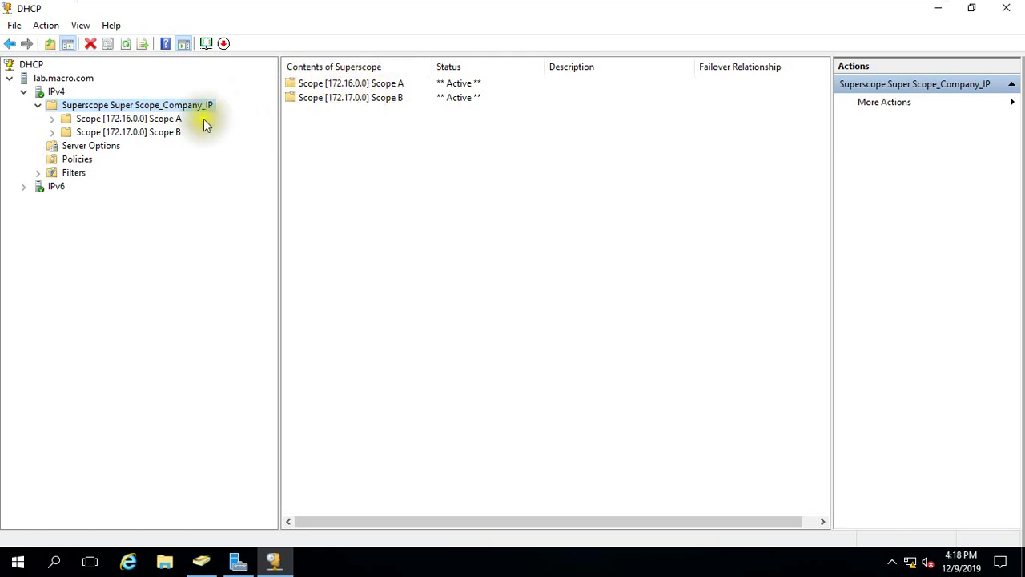
Examine the address pools of Scope A and Scope B, and return to the collapsed superscope.
click(140, 119)
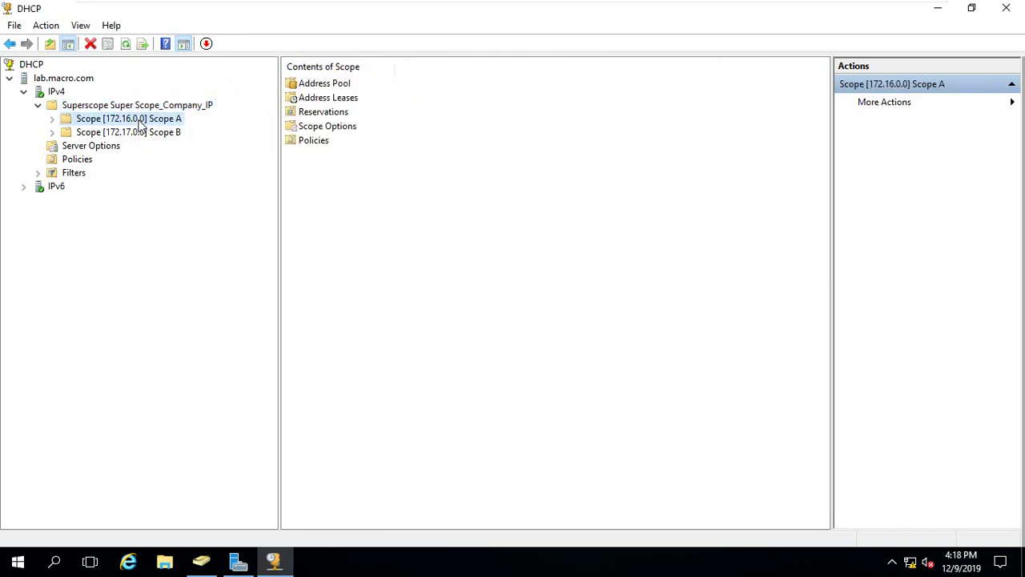
double_click(347, 83)
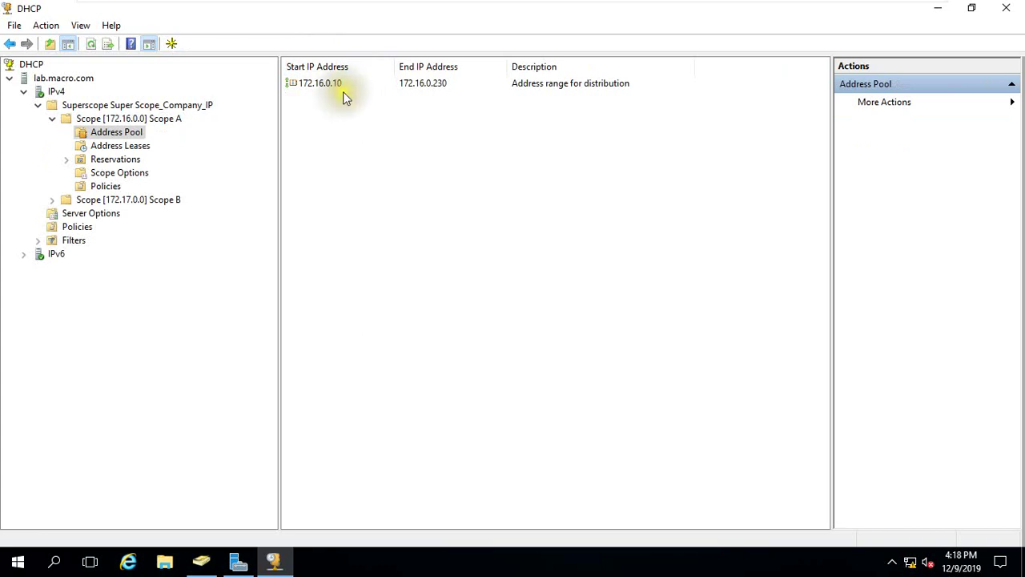
click(52, 118)
click(128, 132)
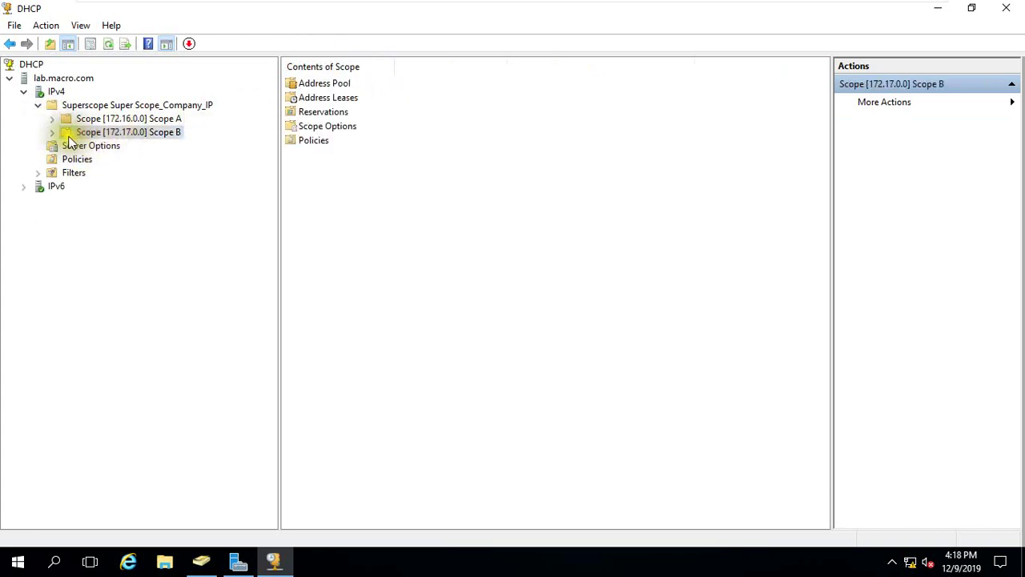
double_click(69, 135)
click(126, 146)
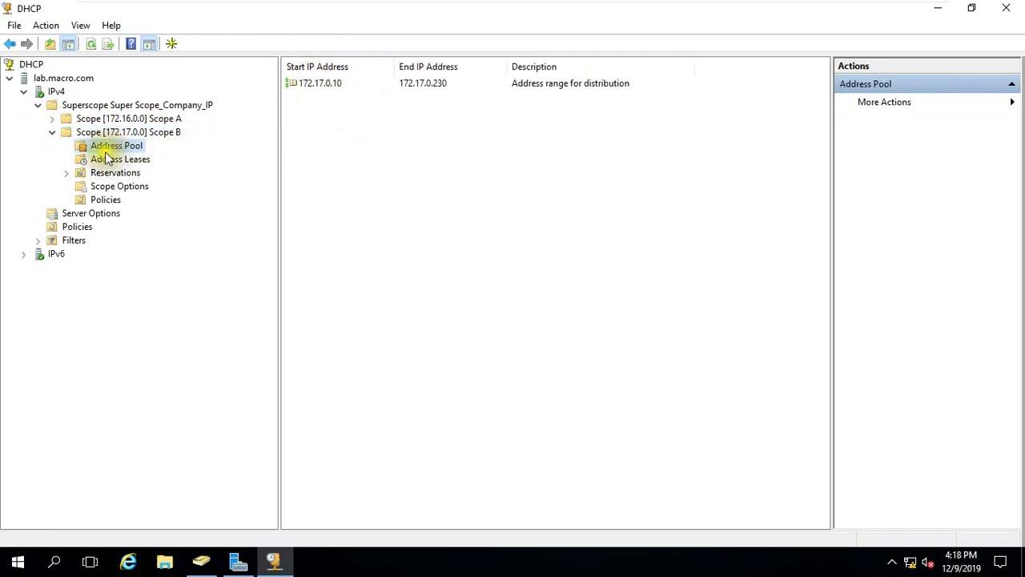
click(51, 133)
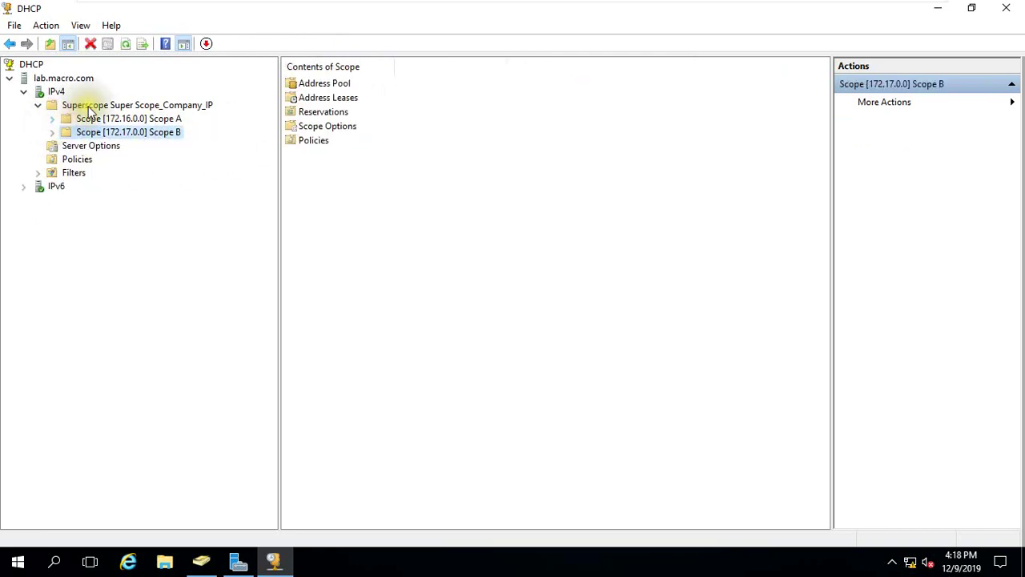
double_click(91, 107)
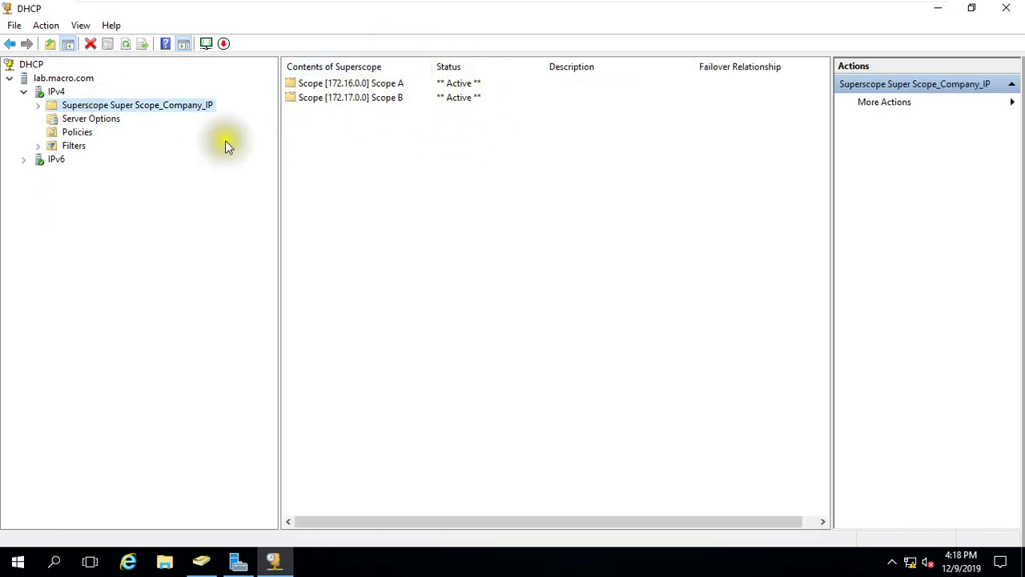
Deactivate the whole superscope and activate it again.
right_click(110, 110)
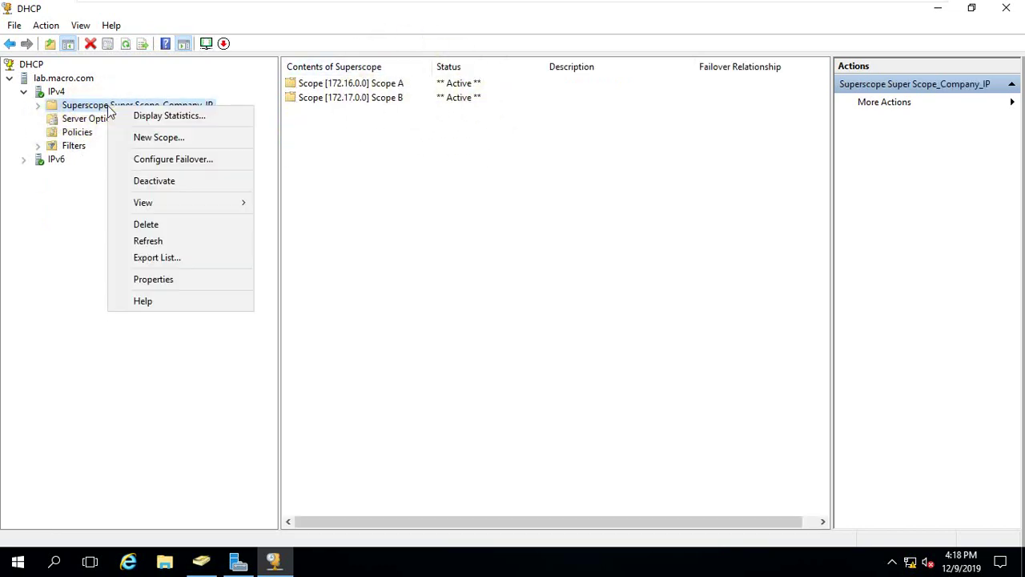
click(158, 182)
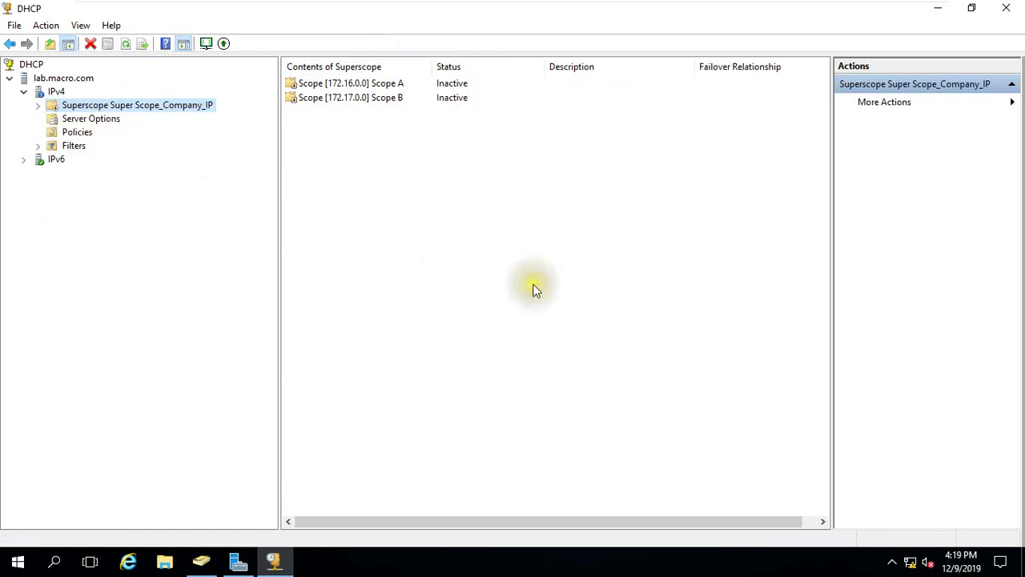
right_click(56, 108)
click(103, 179)
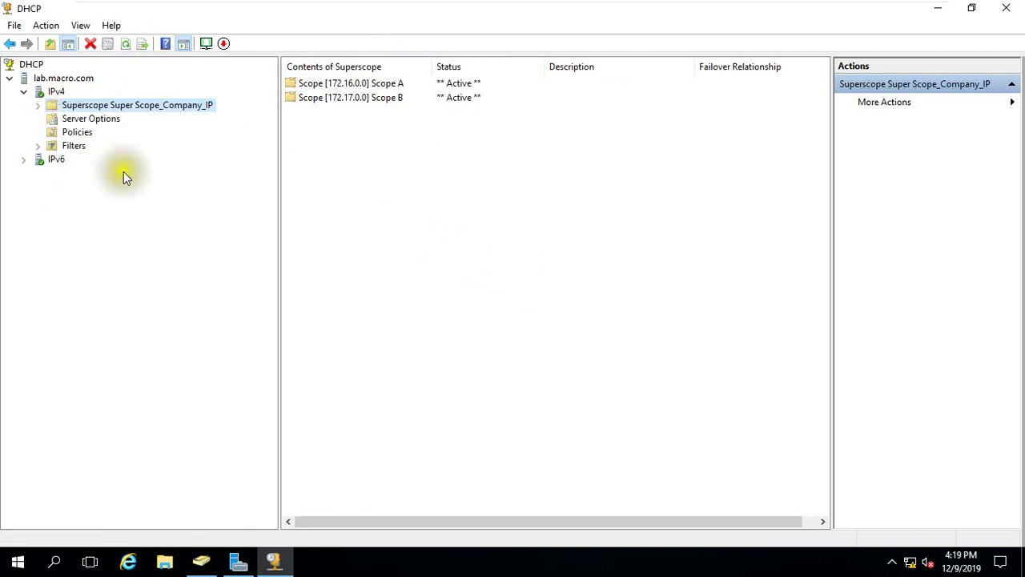
Deactivate only Scope B inside the superscope and check the status of both member scopes.
click(42, 108)
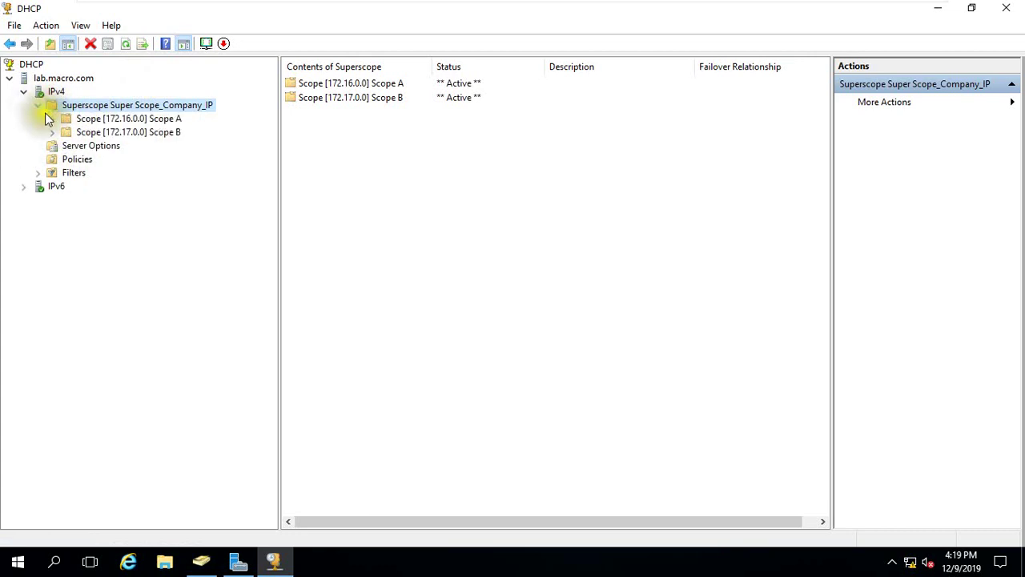
click(93, 133)
right_click(94, 134)
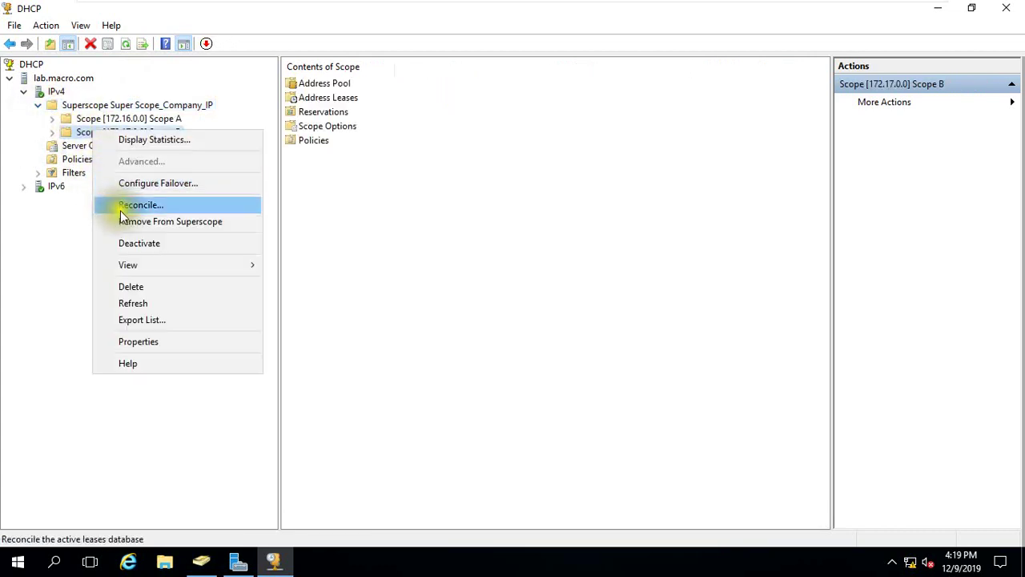
click(138, 243)
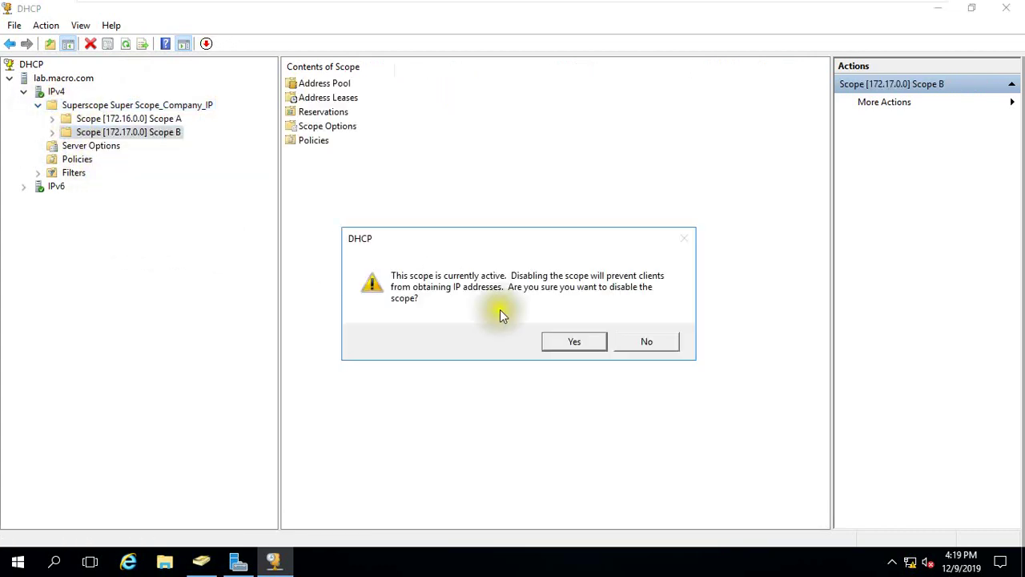
click(571, 342)
click(102, 107)
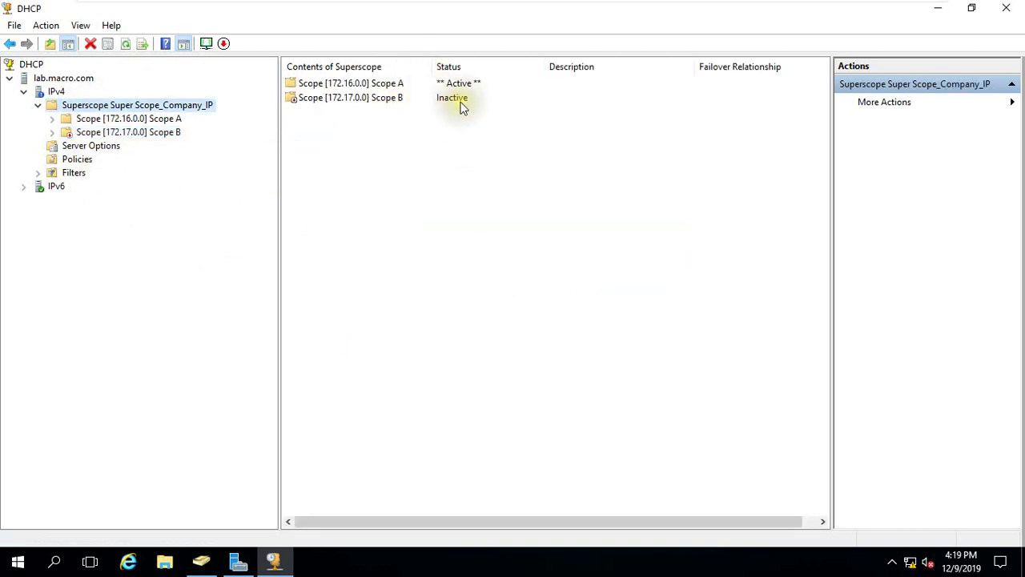
Deactivate the superscope with both its scopes, and reactivate them together at superscope level.
click(135, 135)
right_click(133, 133)
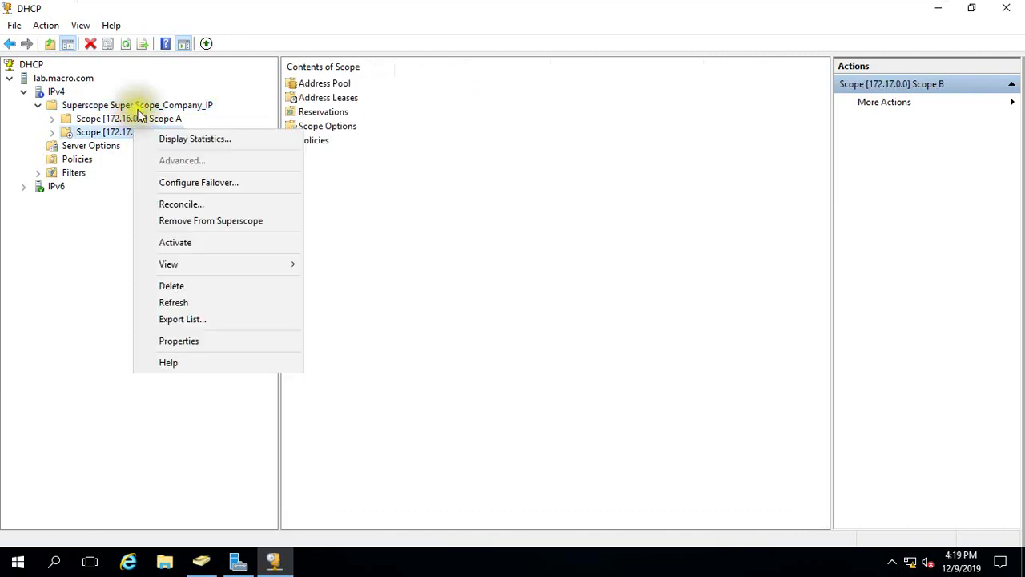
click(141, 109)
right_click(141, 109)
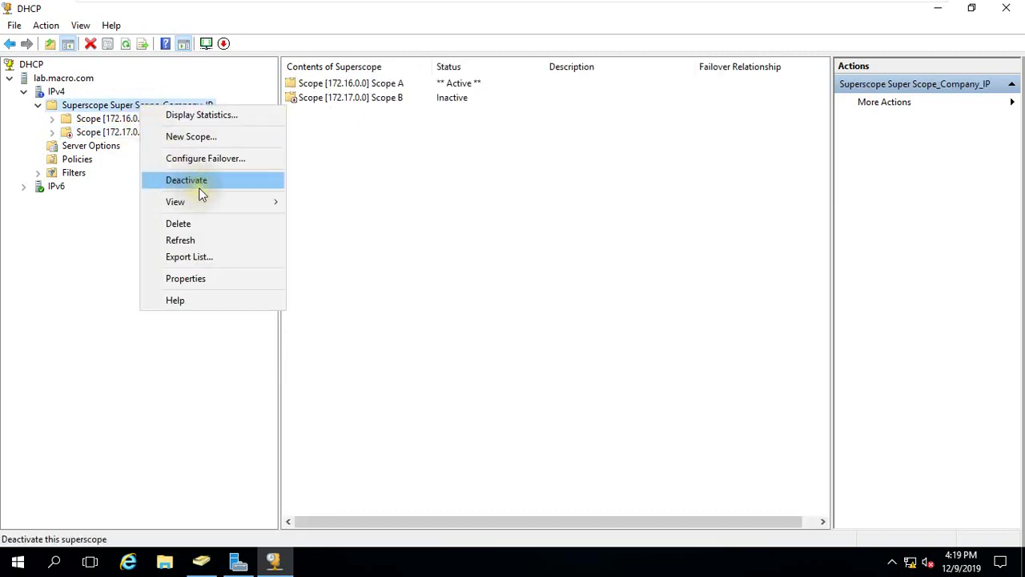
click(223, 182)
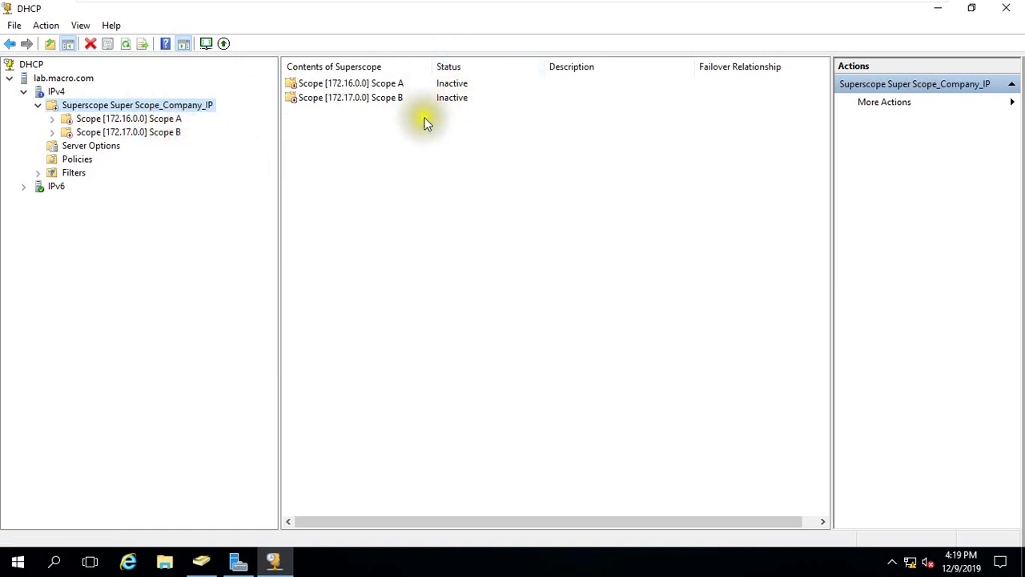
right_click(157, 104)
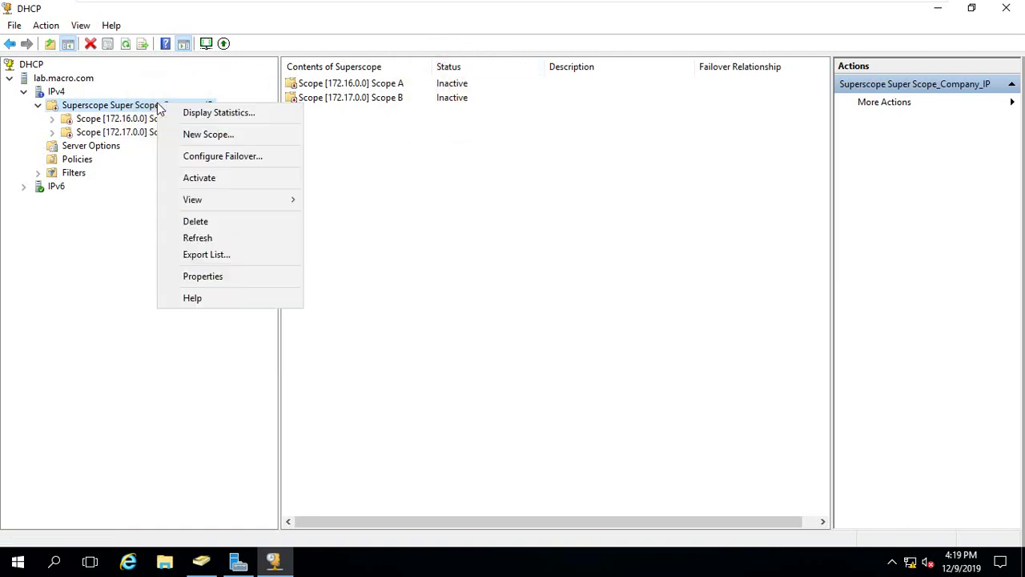
click(210, 177)
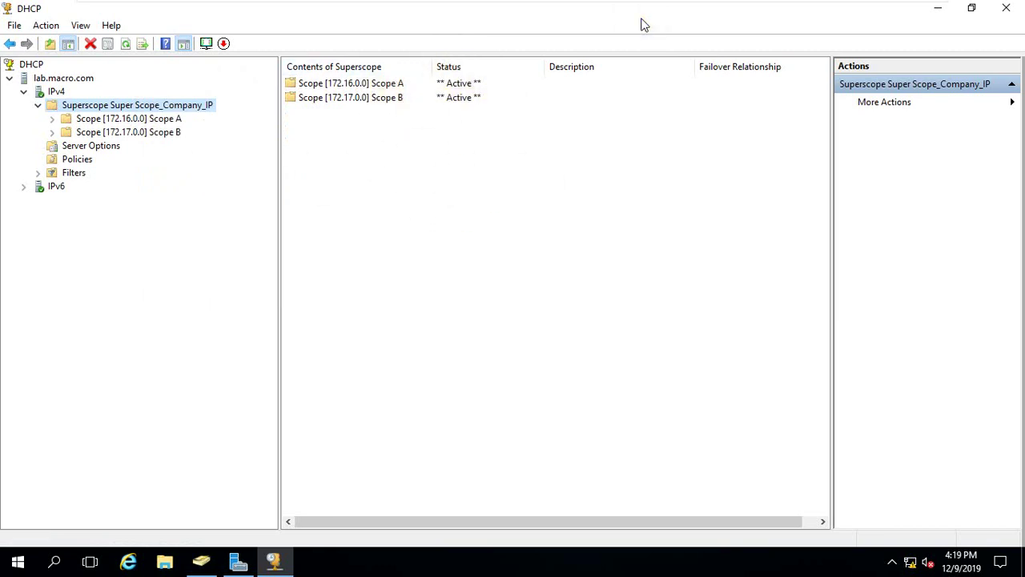
Minimize the DHCP console and switch to the host computer's desktop.
click(938, 7)
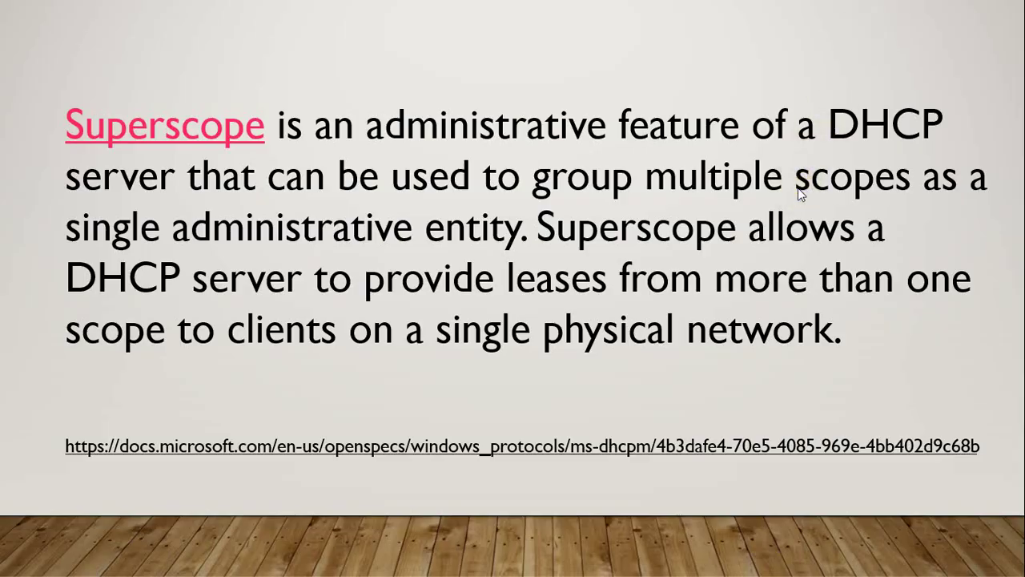
key(super+d)
key(super+d)
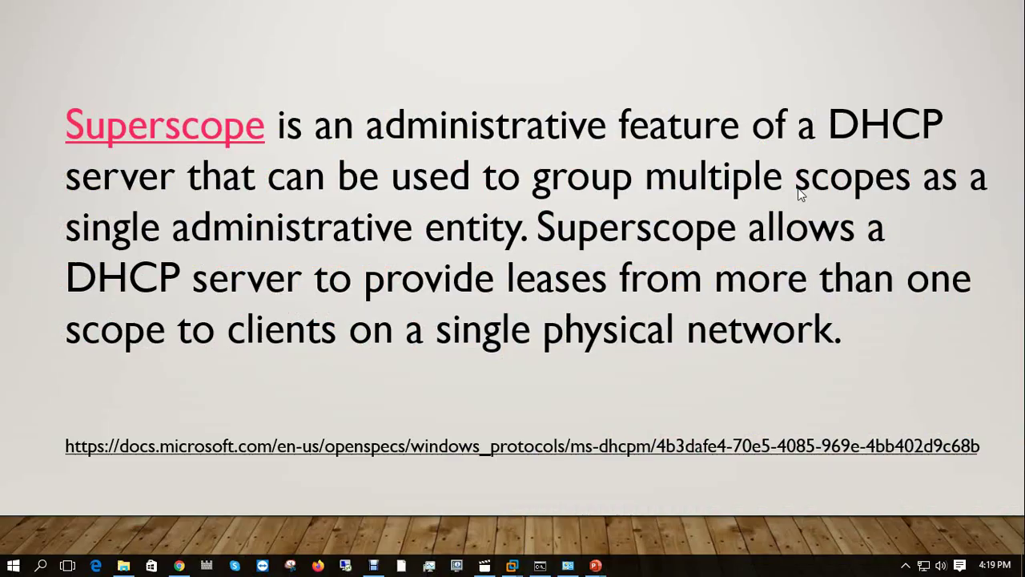
key(super+p)
key(super+d)
click(669, 567)
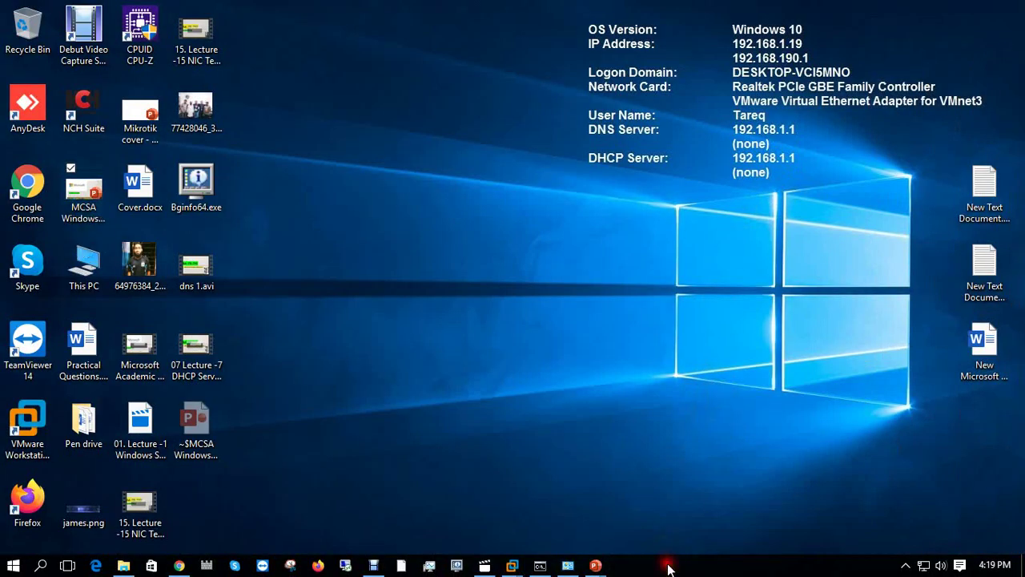